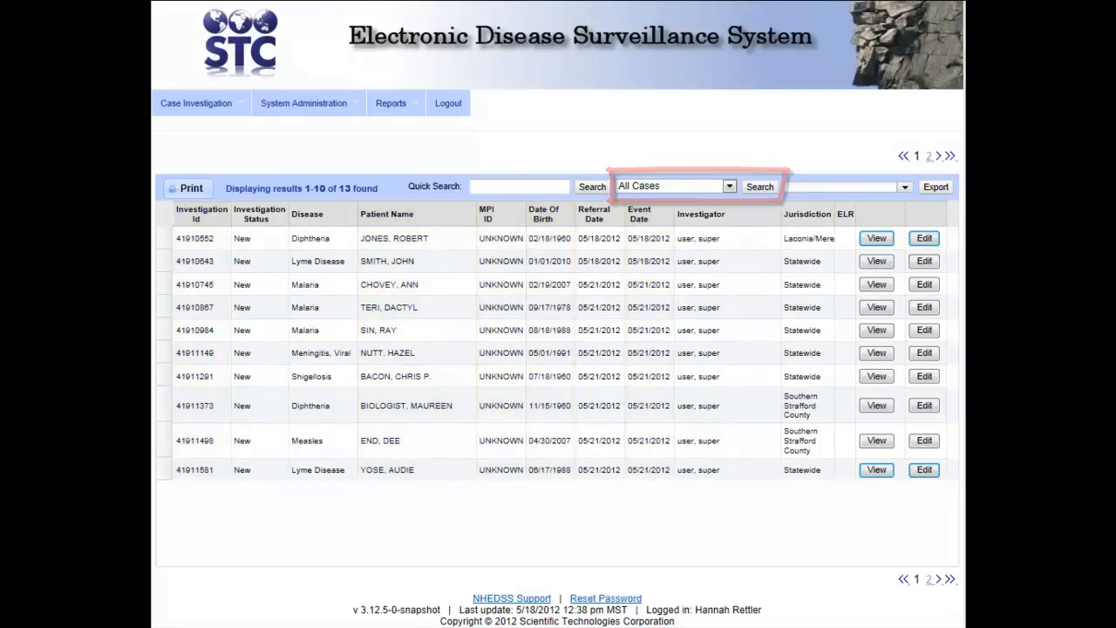
Switch the case list filter to All Open Investigations and search
{"action": "left_click", "coordinate": [729, 188]}
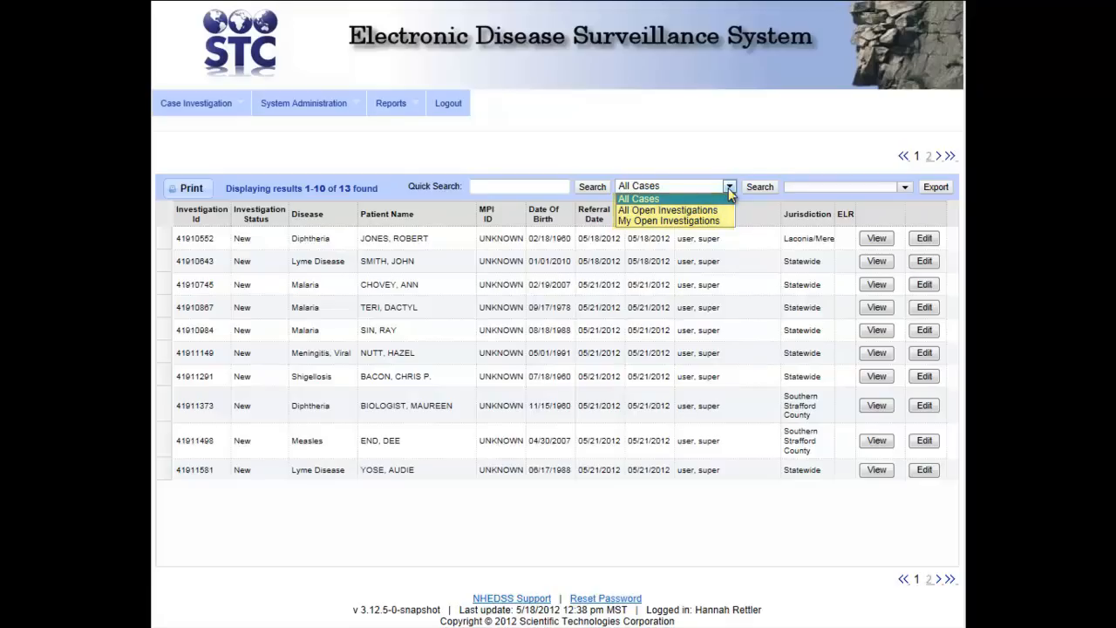
{"action": "left_click", "coordinate": [724, 210]}
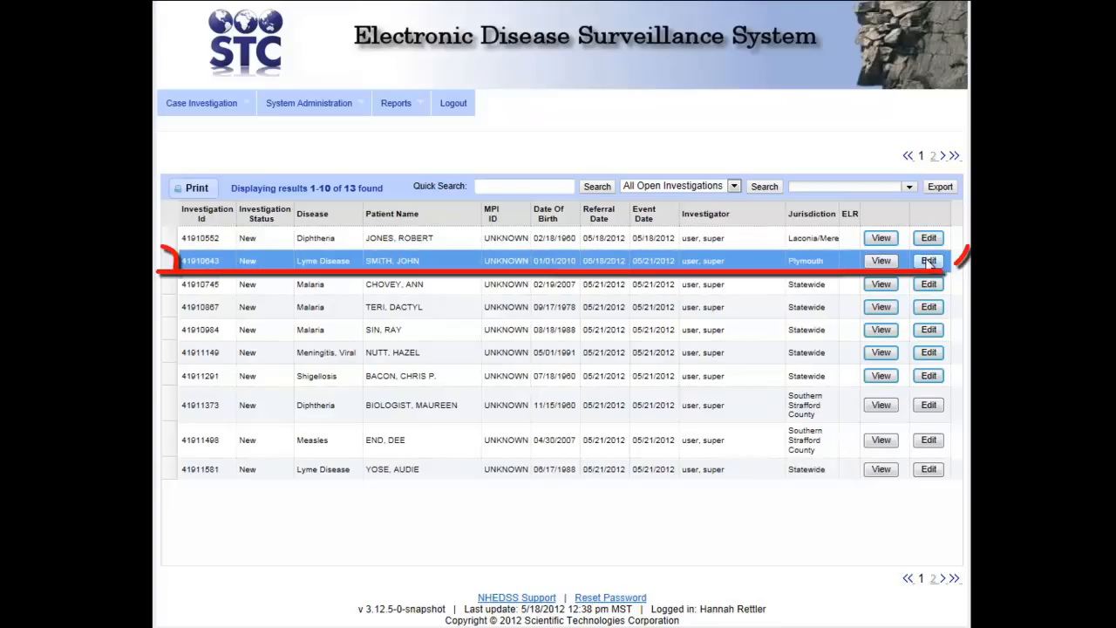
Open the second Lyme Disease case, review its reporting form, and view its Address History
{"action": "left_click", "coordinate": [929, 261]}
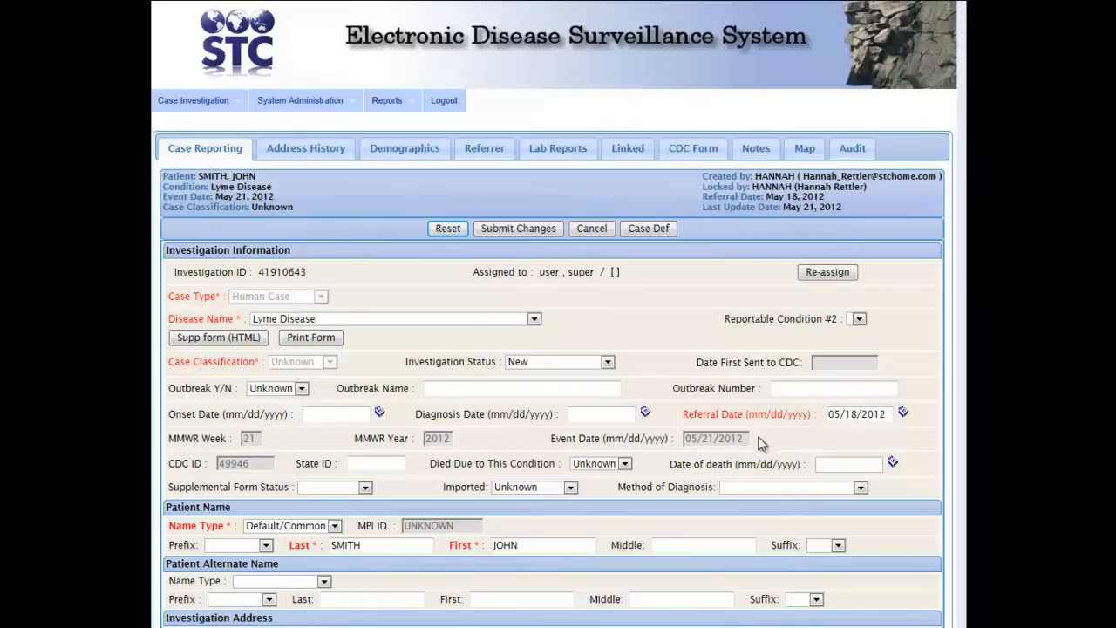
{"action": "scroll", "coordinate": [798, 441], "scroll_direction": "down", "scroll_amount": 3}
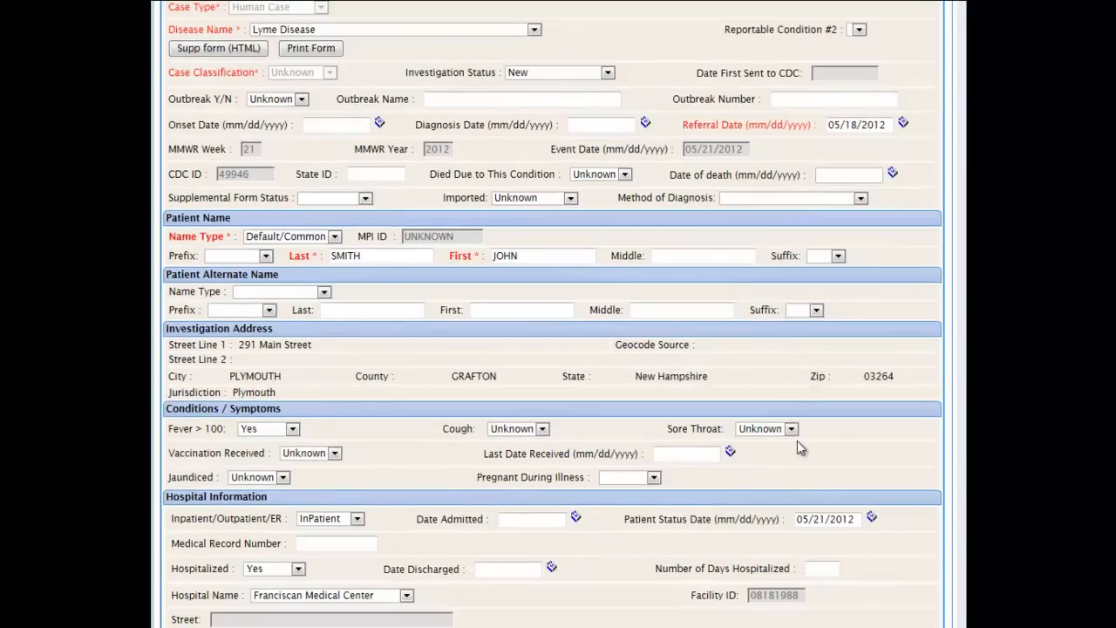
{"action": "scroll", "coordinate": [797, 441], "scroll_direction": "up", "scroll_amount": 3}
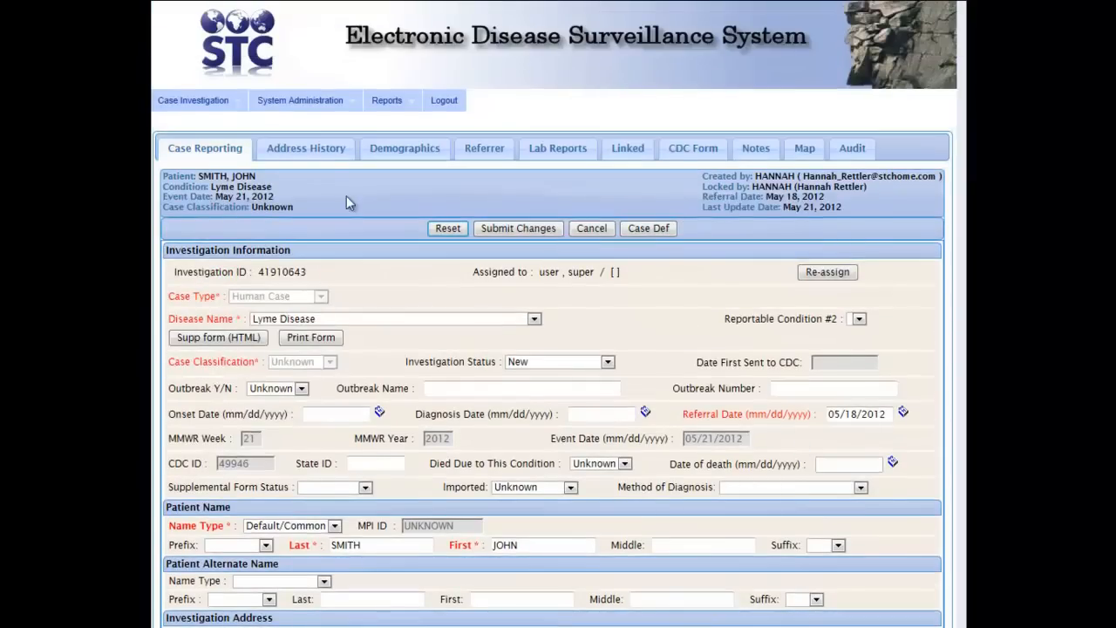
{"action": "left_click", "coordinate": [320, 153]}
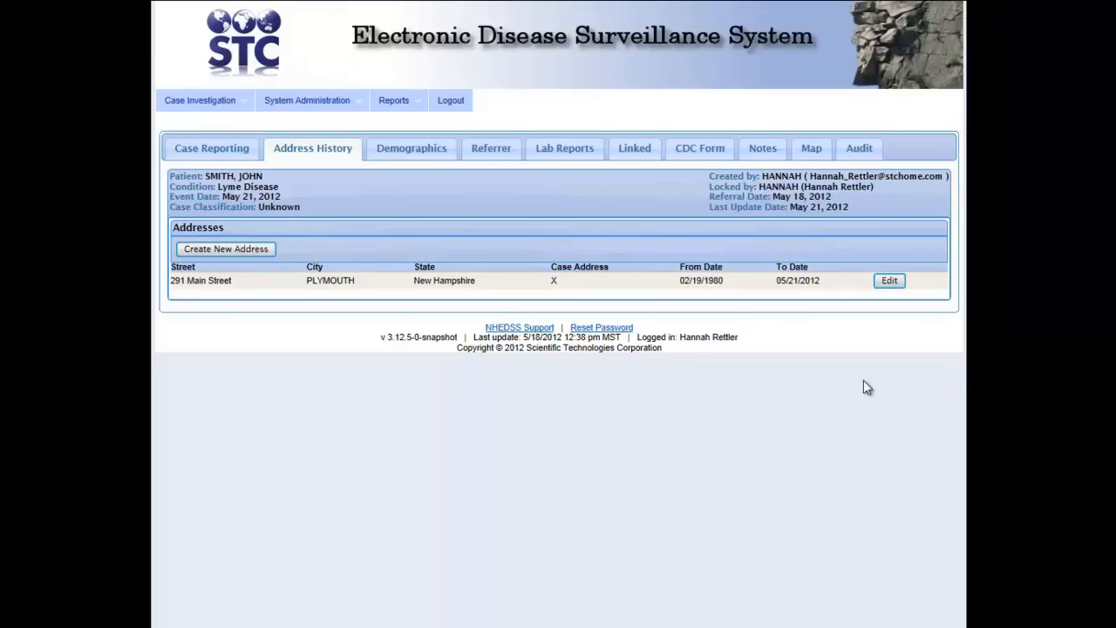
Review the case's Demographics and Referrer details, then its New Hampshire Medical Center lab report
{"action": "left_click", "coordinate": [427, 154]}
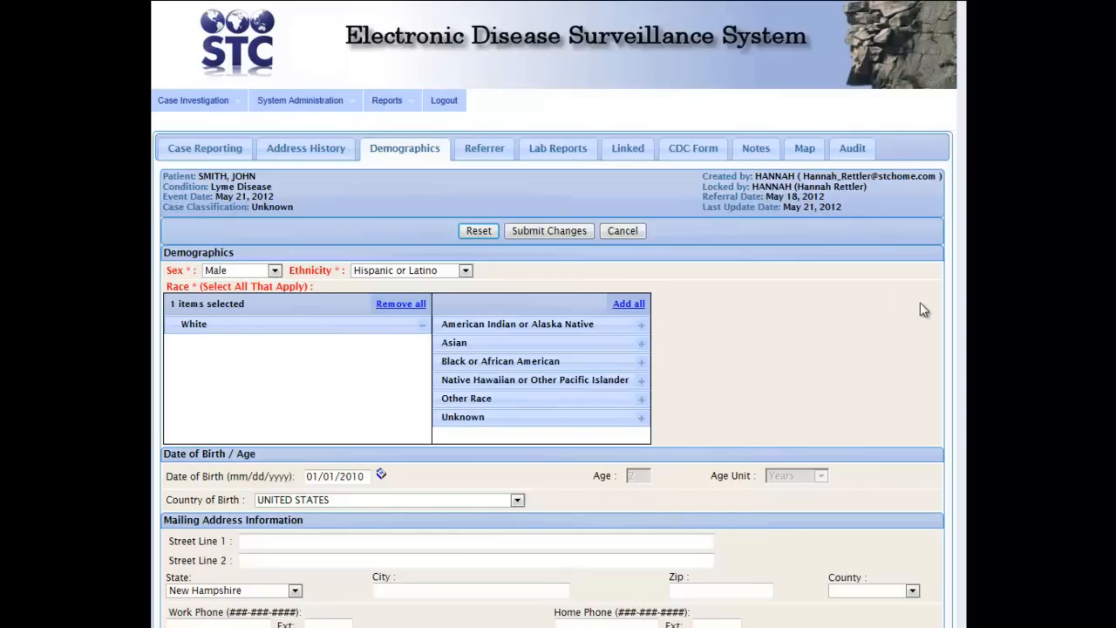
{"action": "scroll", "coordinate": [923, 310], "scroll_direction": "down", "scroll_amount": 5}
{"action": "scroll", "coordinate": [922, 310], "scroll_direction": "down", "scroll_amount": 2}
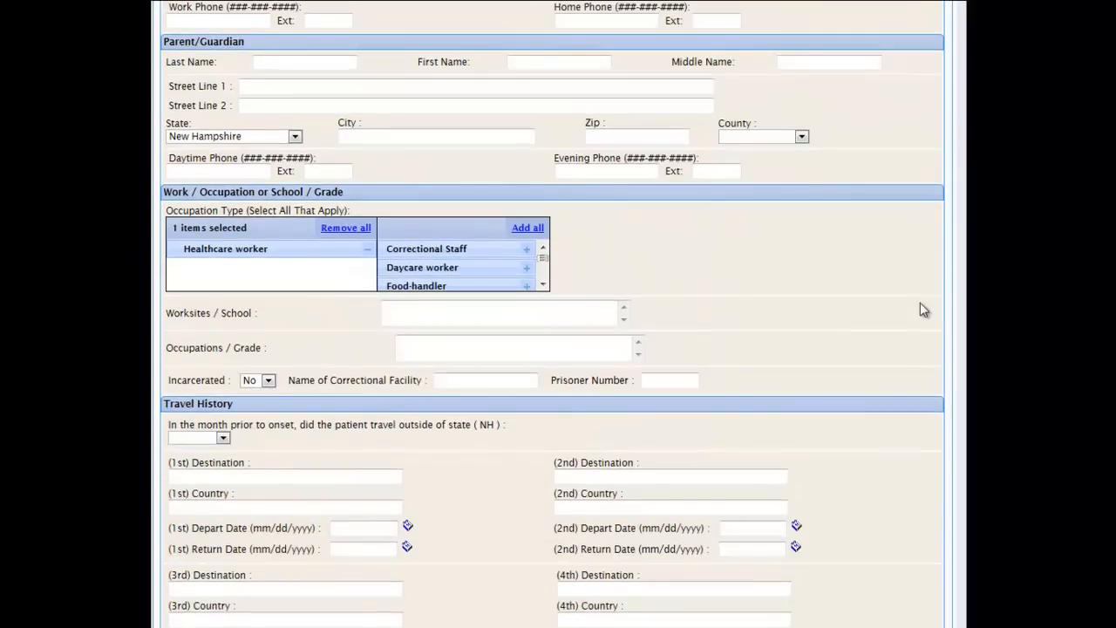
{"action": "scroll", "coordinate": [923, 310], "scroll_direction": "up", "scroll_amount": 7}
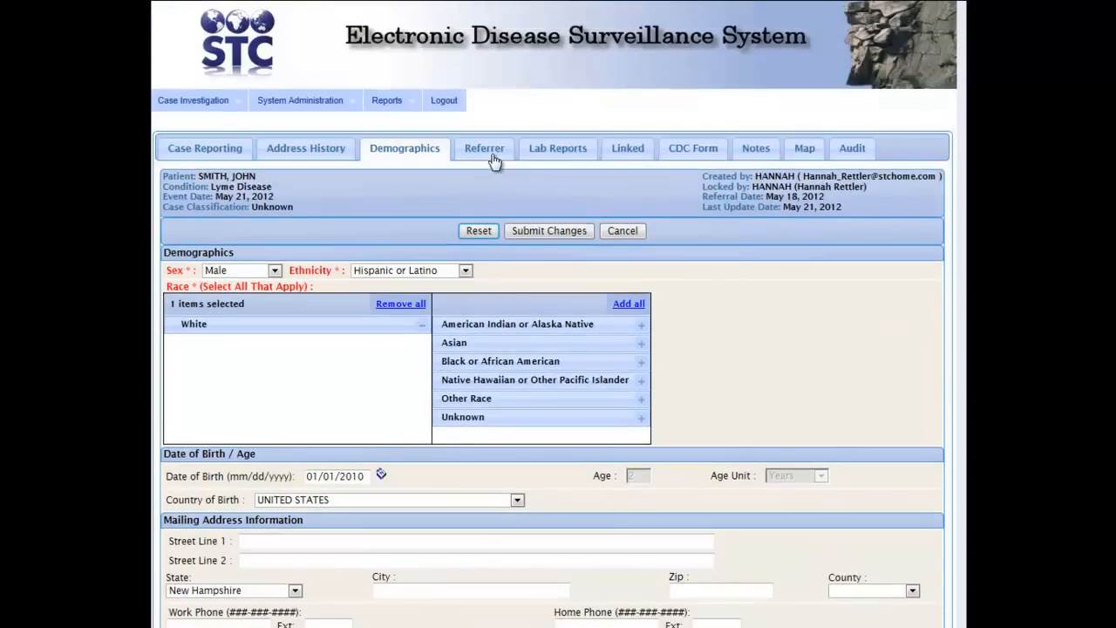
{"action": "left_click", "coordinate": [491, 159]}
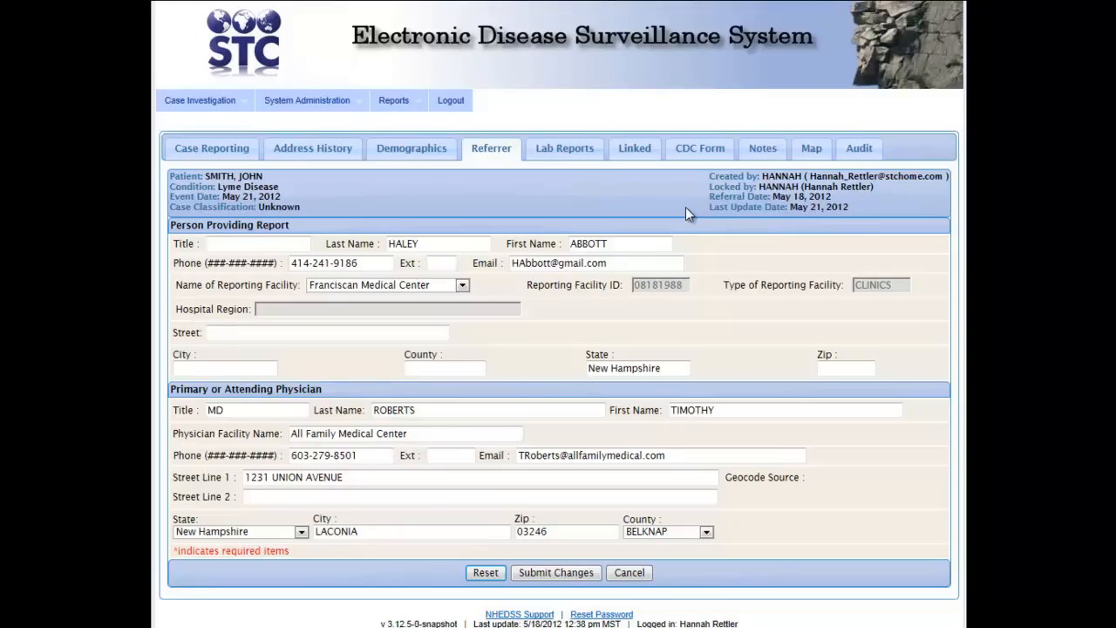
{"action": "left_click", "coordinate": [574, 157]}
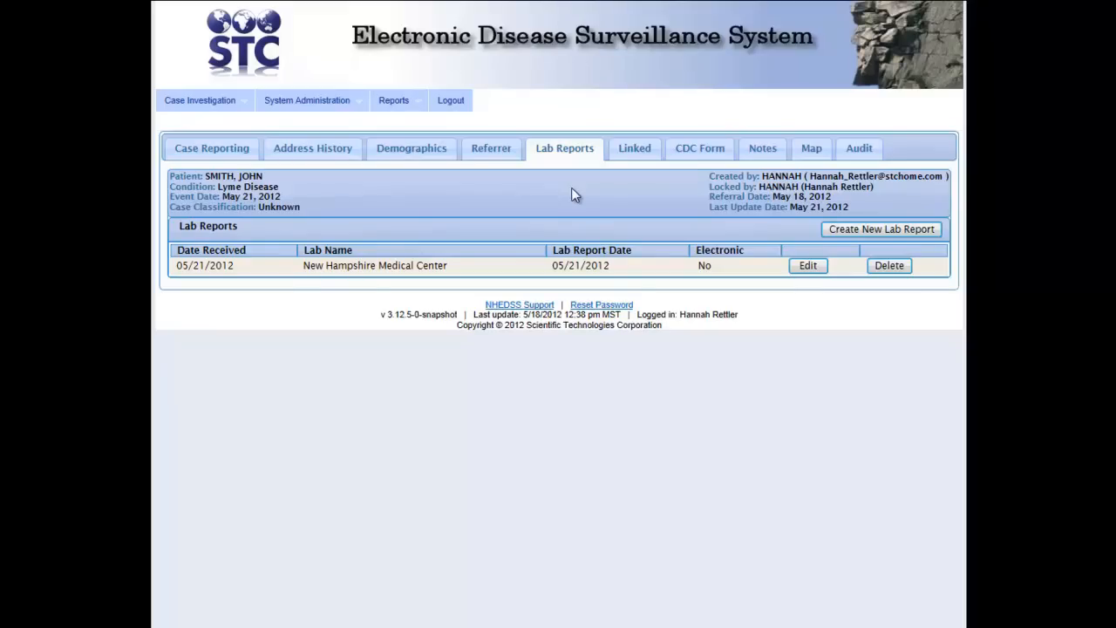
Review the Lyme Disease case's linked investigations before returning to the open-investigations list
{"action": "left_click", "coordinate": [633, 150]}
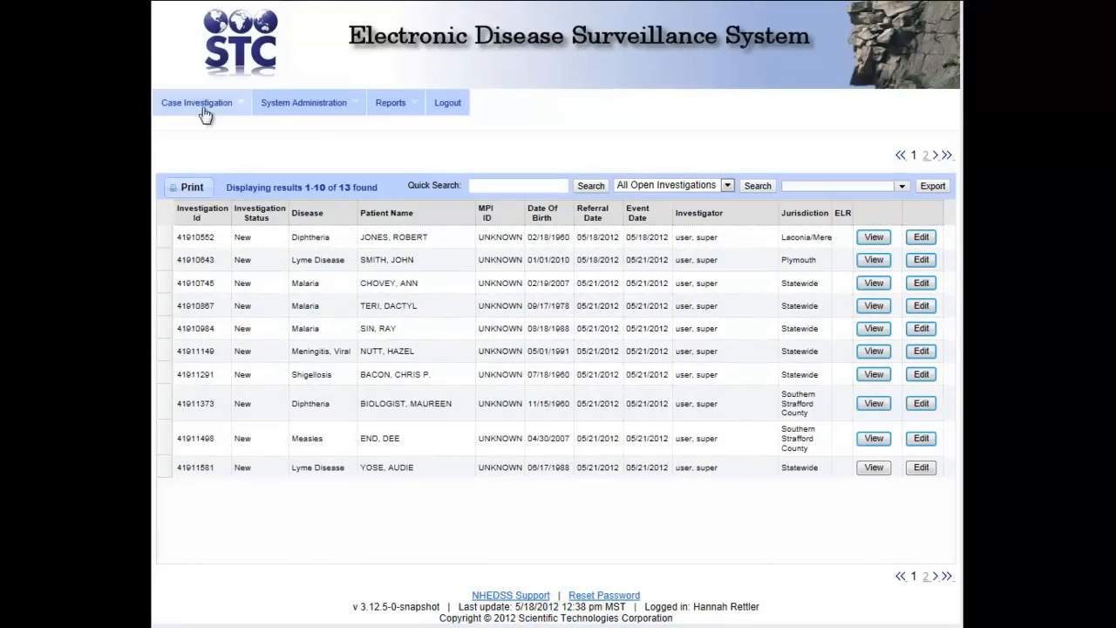
{"action": "mouse_move", "coordinate": [204, 114]}
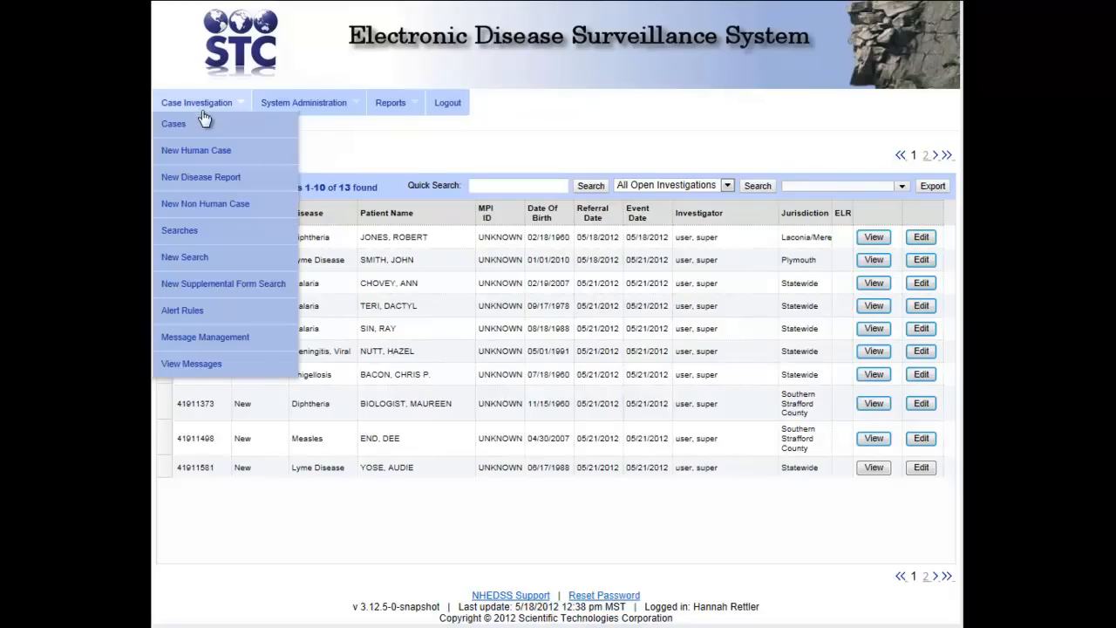
{"action": "left_click", "coordinate": [213, 150]}
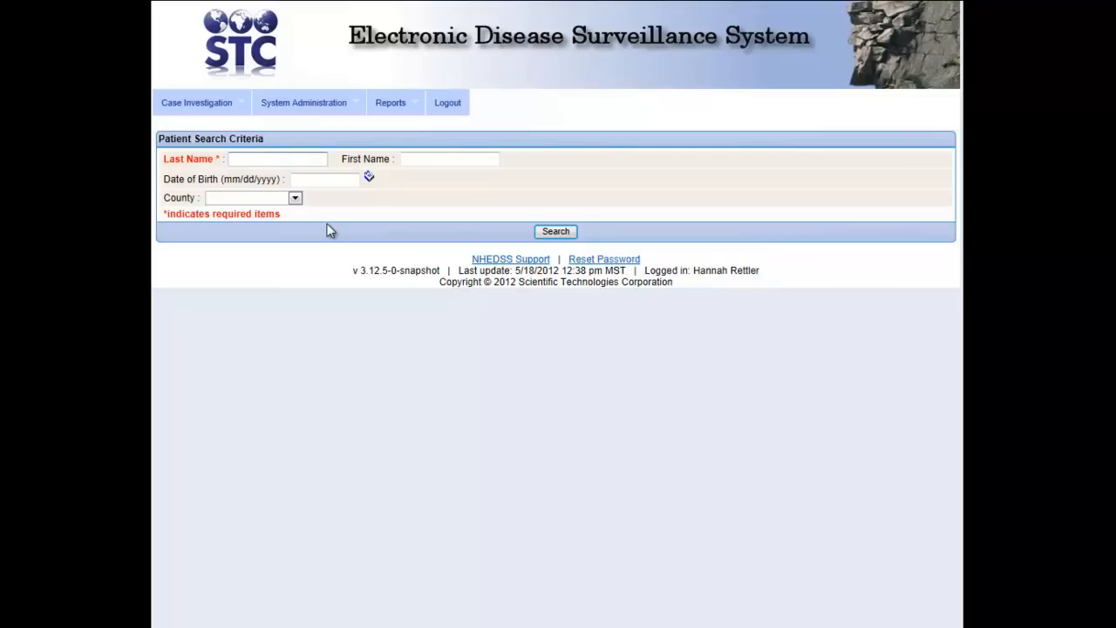
{"action": "left_click", "coordinate": [279, 158]}
{"action": "key", "text": "Tab"}
{"action": "key", "text": "Tab"}
{"action": "type", "text": "06/17/1988"}
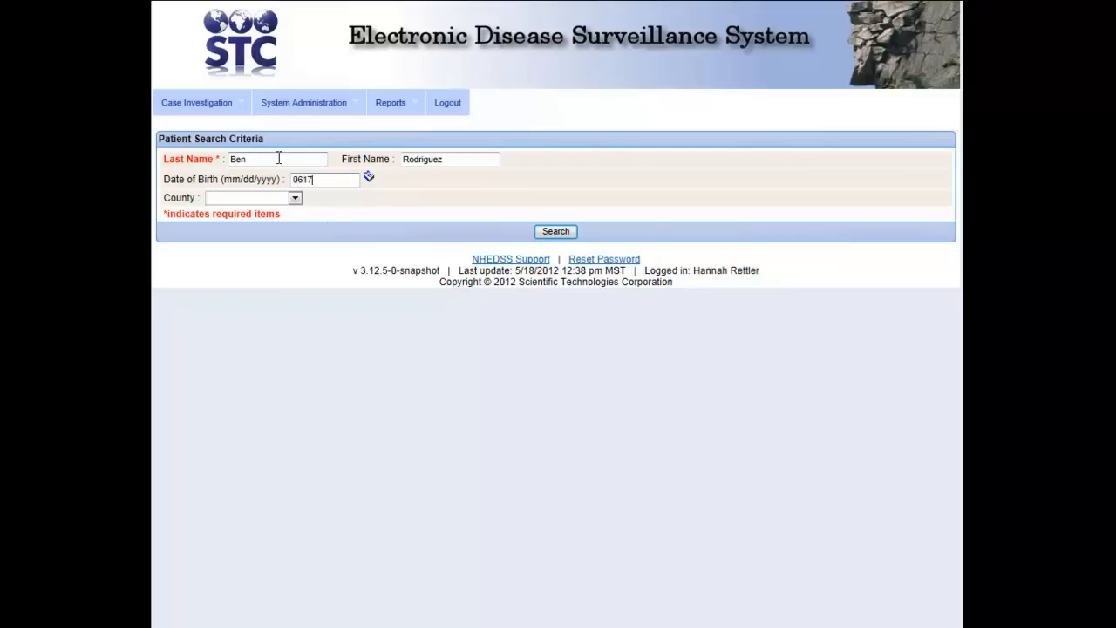
{"action": "key", "text": "Tab"}
{"action": "left_click", "coordinate": [295, 199]}
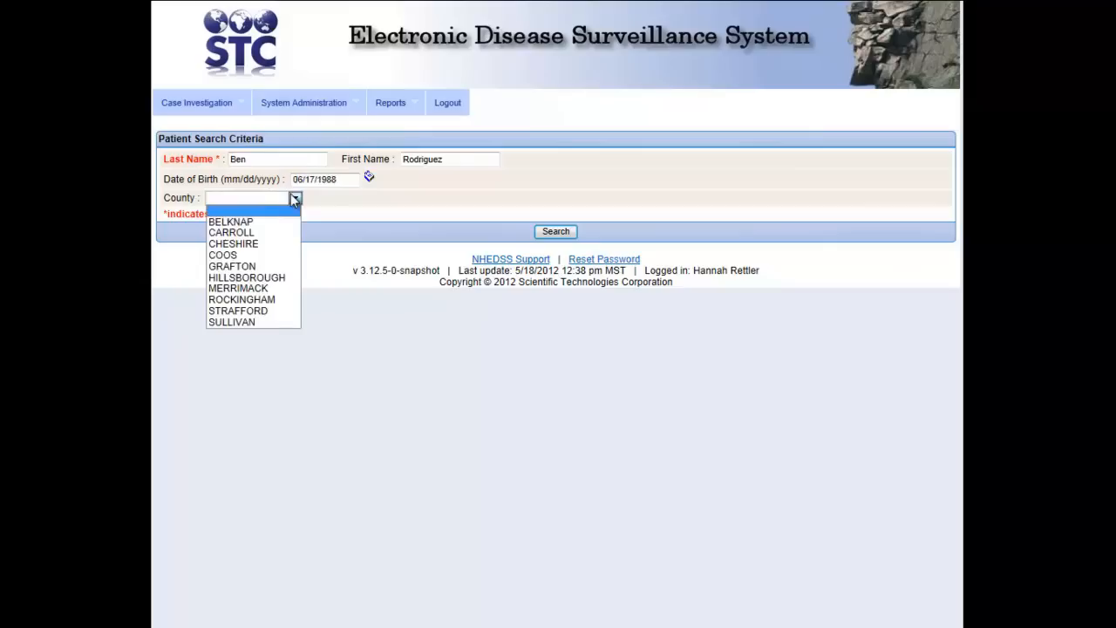
{"action": "left_click", "coordinate": [262, 276]}
{"action": "left_click", "coordinate": [567, 233]}
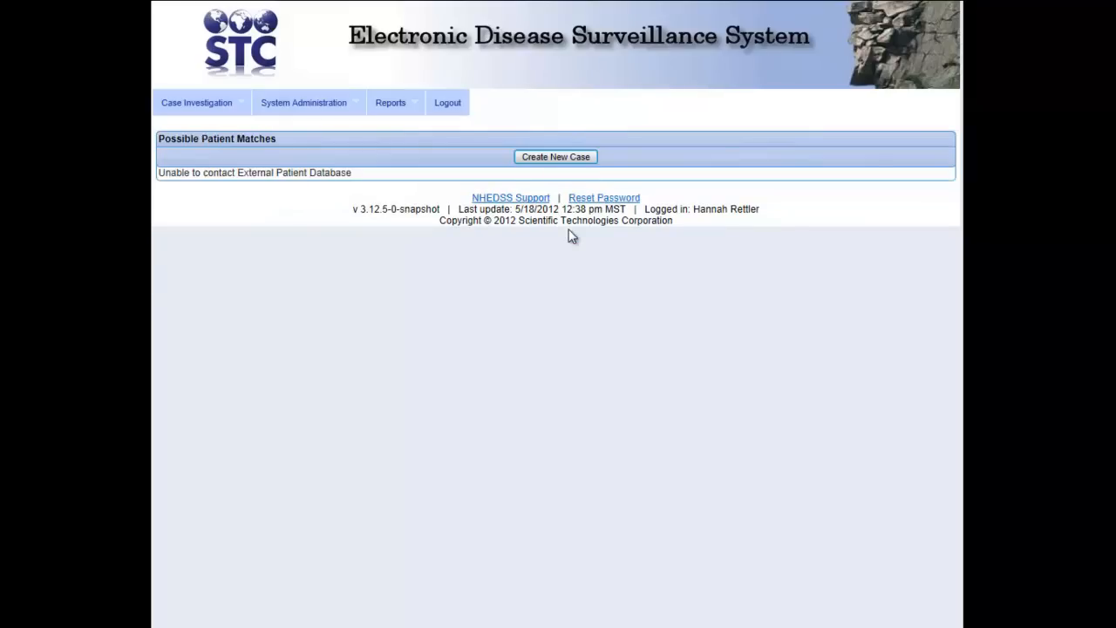
Create the case with sex Male, ethnicity Hispanic or Latino, and race White instead of Unknown
{"action": "left_click", "coordinate": [566, 155]}
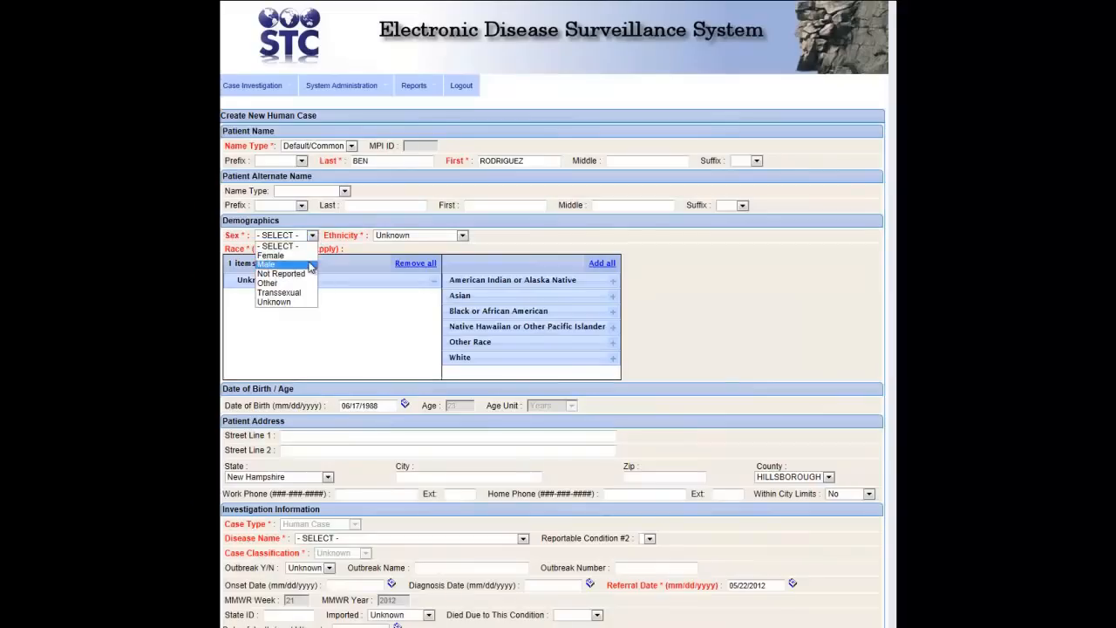
{"action": "left_click", "coordinate": [215, 307]}
{"action": "left_click", "coordinate": [390, 282]}
{"action": "left_click", "coordinate": [387, 301]}
{"action": "left_click_drag", "start_coordinate": [438, 427], "coordinate": [403, 341]}
Enter the patient's street address, city and zip, and home phone number
{"action": "left_click", "coordinate": [351, 436]}
{"action": "key", "text": "Tab"}
{"action": "key", "text": "Tab"}
{"action": "key", "text": "Tab"}
{"action": "type", "text": "hill"}
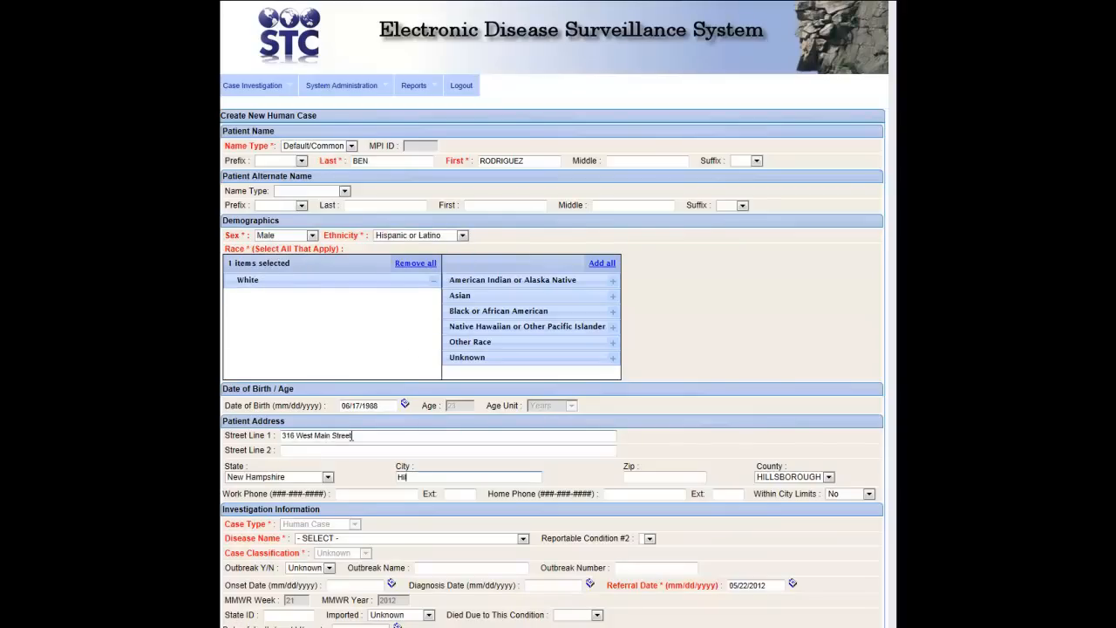
{"action": "left_click", "coordinate": [436, 493]}
{"action": "left_click", "coordinate": [612, 494]}
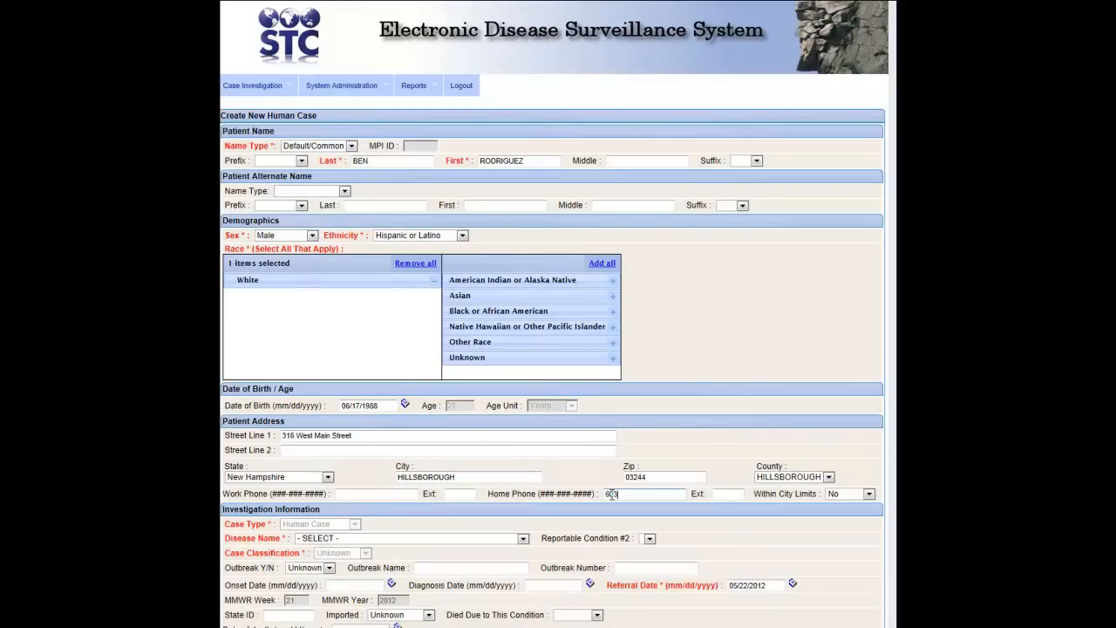
Set the disease to Food Poisoning with onset date 05/01/2012
{"action": "scroll", "coordinate": [512, 371], "scroll_direction": "down", "scroll_amount": 2}
{"action": "left_click", "coordinate": [523, 369]}
{"action": "left_click", "coordinate": [497, 603]}
{"action": "left_click", "coordinate": [349, 416]}
{"action": "type", "text": "05/01/2012"}
Record fever above 100 Yes; cough, sore throat, vaccination, jaundiced, pregnant No; then save
{"action": "left_click", "coordinate": [343, 495]}
{"action": "left_click", "coordinate": [336, 539]}
{"action": "left_click", "coordinate": [456, 495]}
{"action": "left_click", "coordinate": [449, 517]}
{"action": "left_click", "coordinate": [590, 518]}
{"action": "left_click", "coordinate": [378, 512]}
{"action": "left_click", "coordinate": [371, 535]}
{"action": "left_click", "coordinate": [330, 528]}
{"action": "left_click", "coordinate": [324, 551]}
{"action": "left_click", "coordinate": [515, 528]}
{"action": "left_click", "coordinate": [506, 551]}
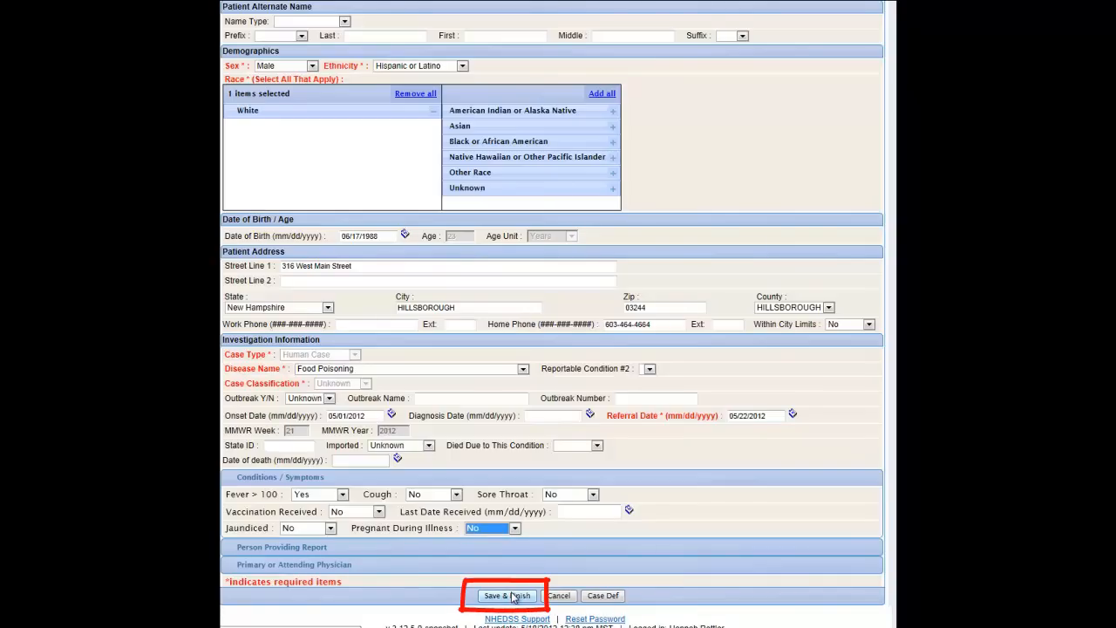
{"action": "left_click", "coordinate": [513, 596]}
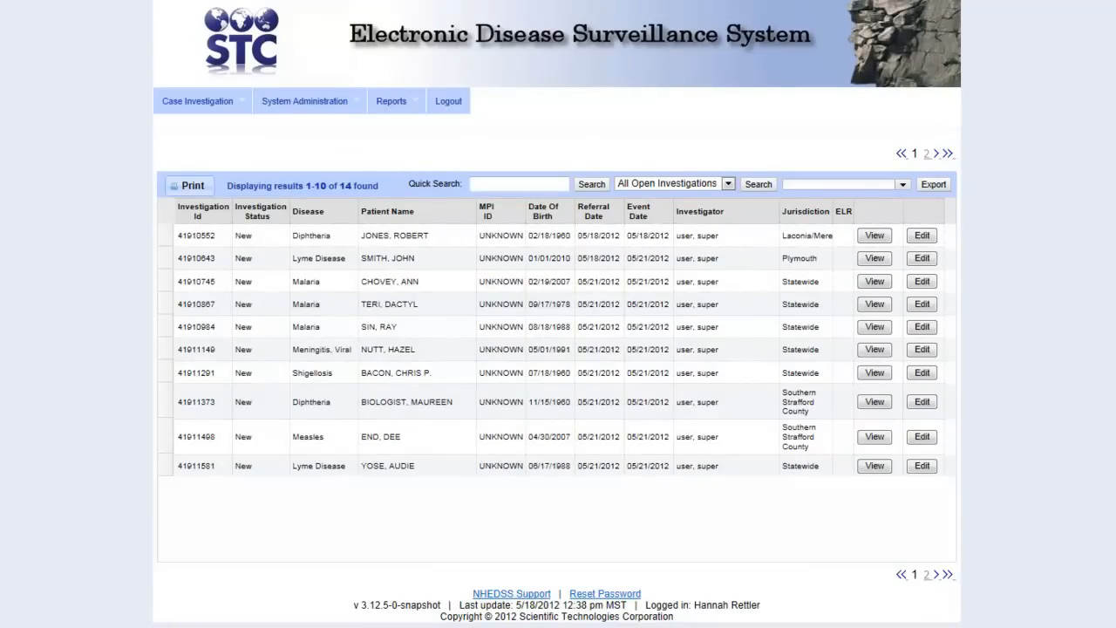
Set up a Case Listing report from 01/01/2001 to 05/22/2012
{"action": "left_click", "coordinate": [417, 116]}
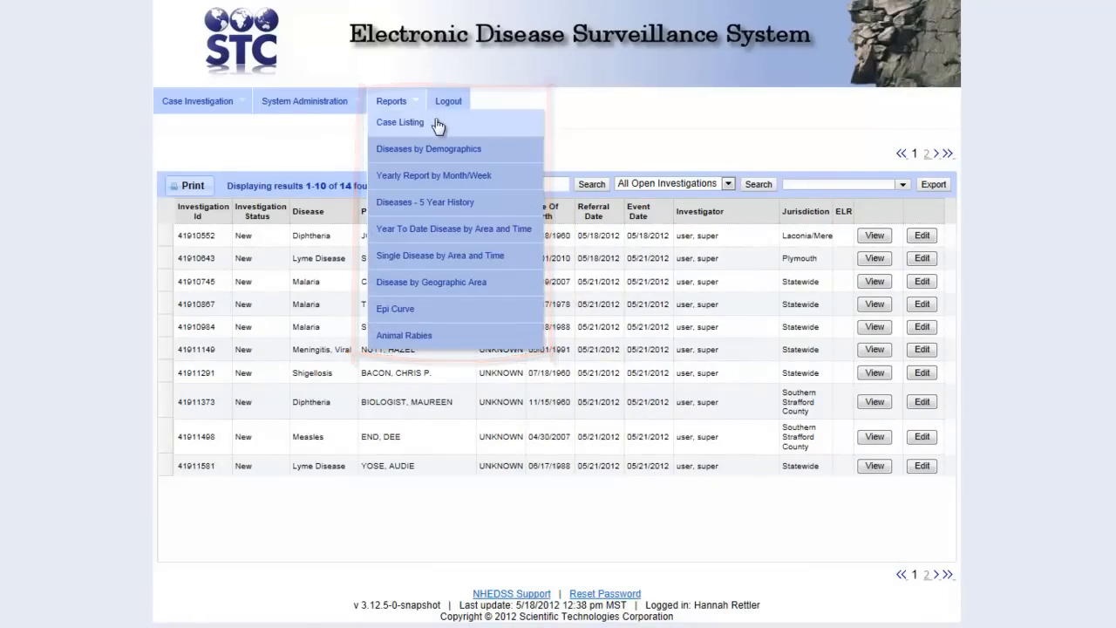
{"action": "left_click", "coordinate": [439, 125]}
{"action": "left_click", "coordinate": [313, 188]}
{"action": "type", "text": "01/01/"}
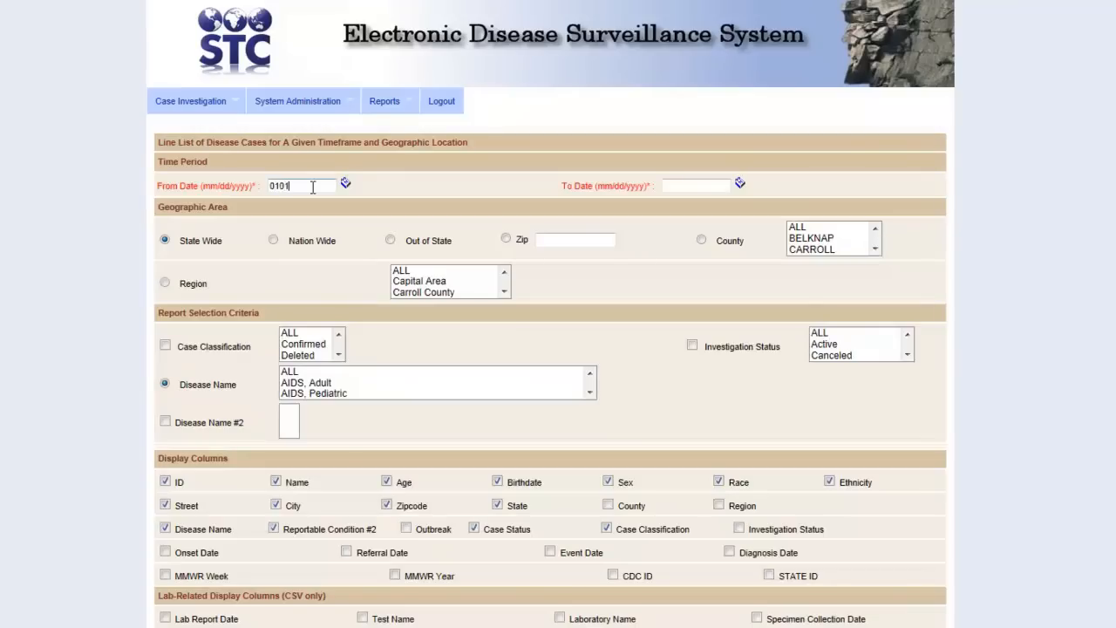
{"action": "type", "text": "2001"}
{"action": "left_click", "coordinate": [695, 185]}
{"action": "type", "text": "05222013"}
{"action": "key", "text": "BackSpace"}
{"action": "type", "text": "22201"}
Include ALL regions, case classifications and disease names in the line list report
{"action": "left_click", "coordinate": [423, 271]}
{"action": "left_click", "coordinate": [325, 333]}
{"action": "left_click", "coordinate": [310, 372]}
{"action": "scroll", "coordinate": [310, 372], "scroll_direction": "down", "scroll_amount": 1}
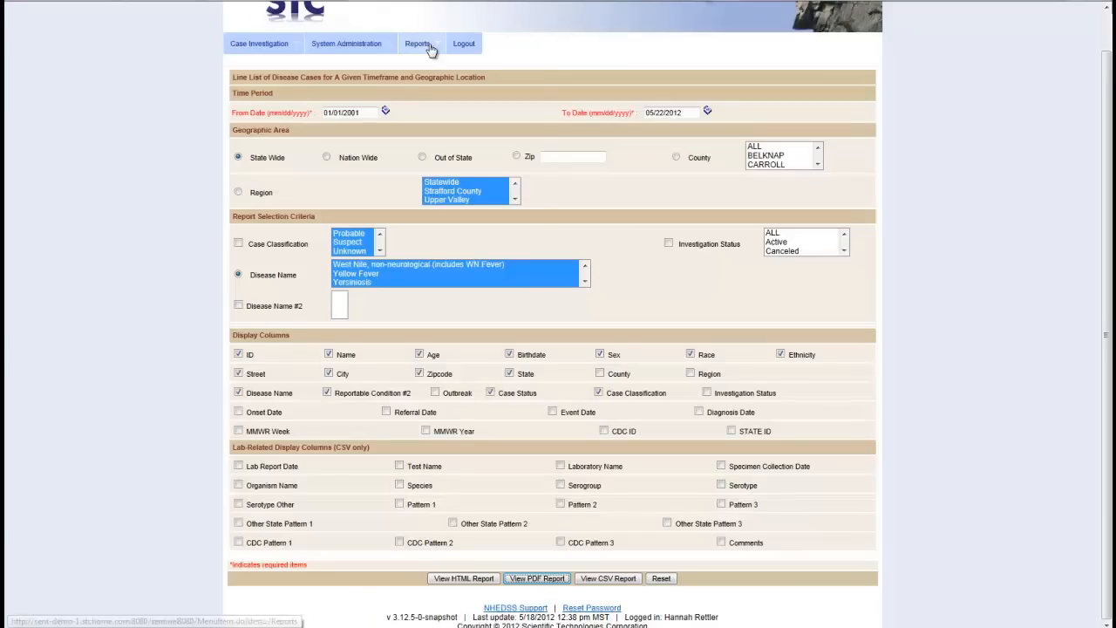
{"action": "left_click", "coordinate": [427, 47]}
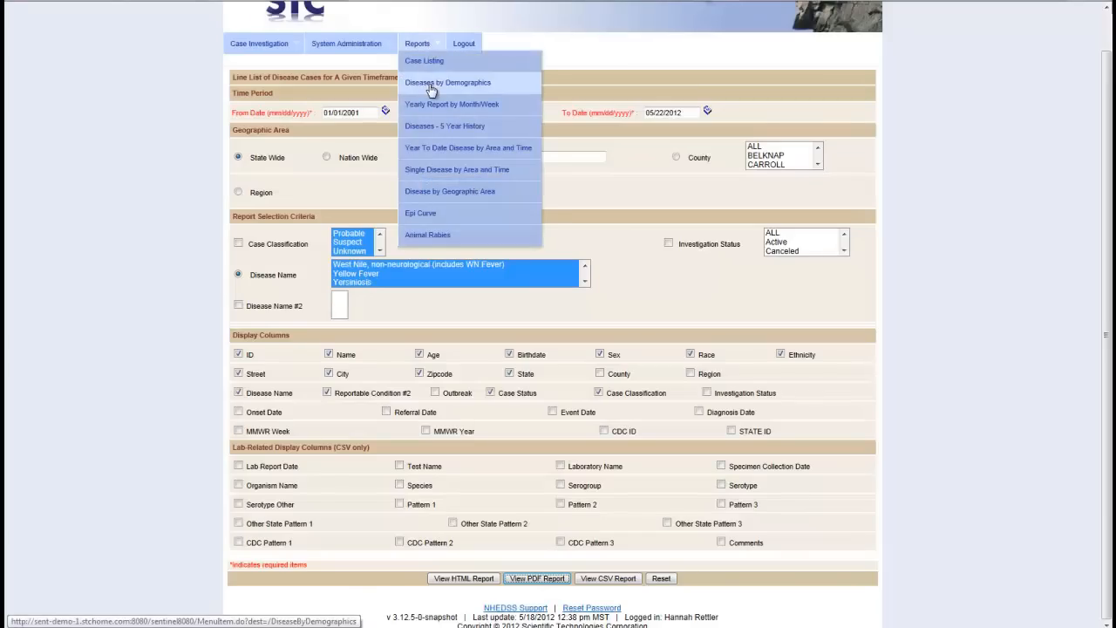
Generate the Diseases by Demographics report counting 14 cases by sex and age group
{"action": "left_click", "coordinate": [432, 83]}
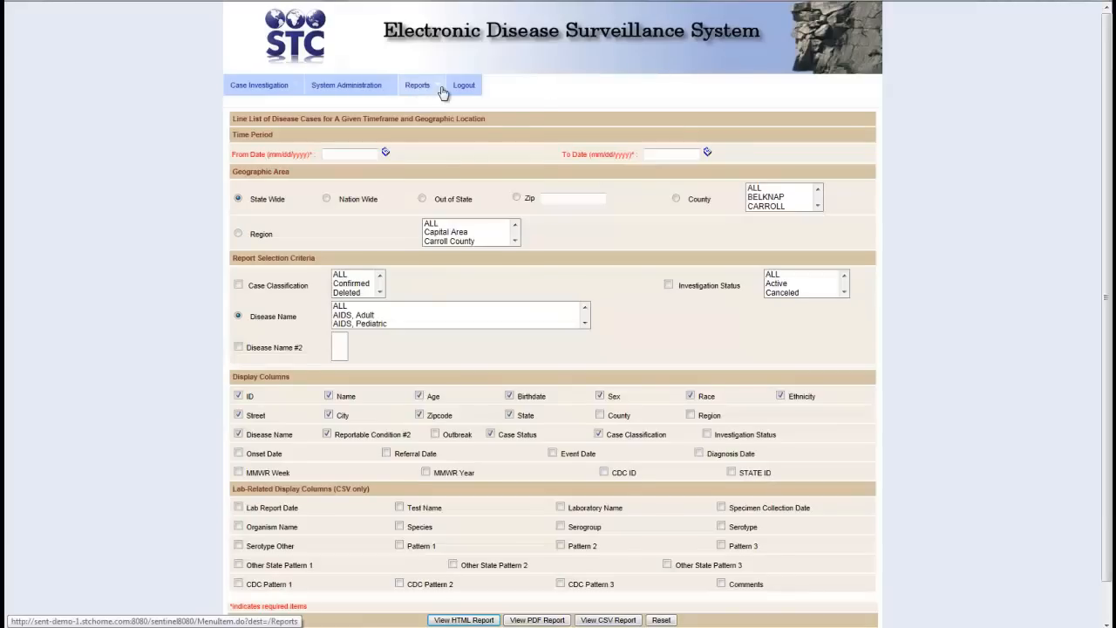
{"action": "left_click", "coordinate": [443, 87]}
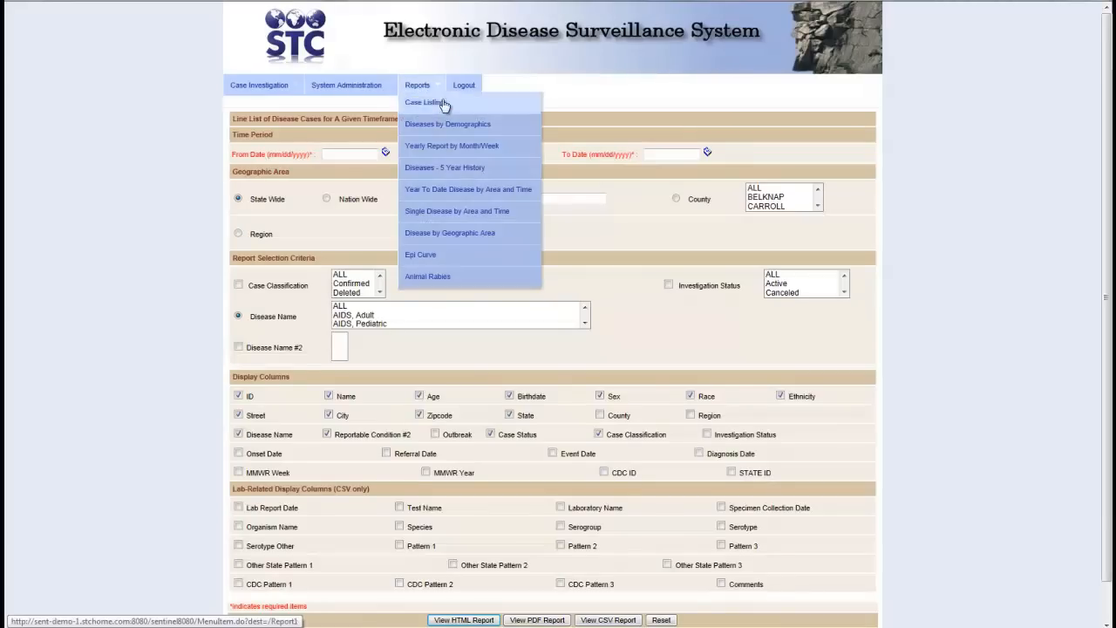
Generate the Yearly Report by Month PDF with ALL classifications, diseases and regions
{"action": "left_click", "coordinate": [444, 146]}
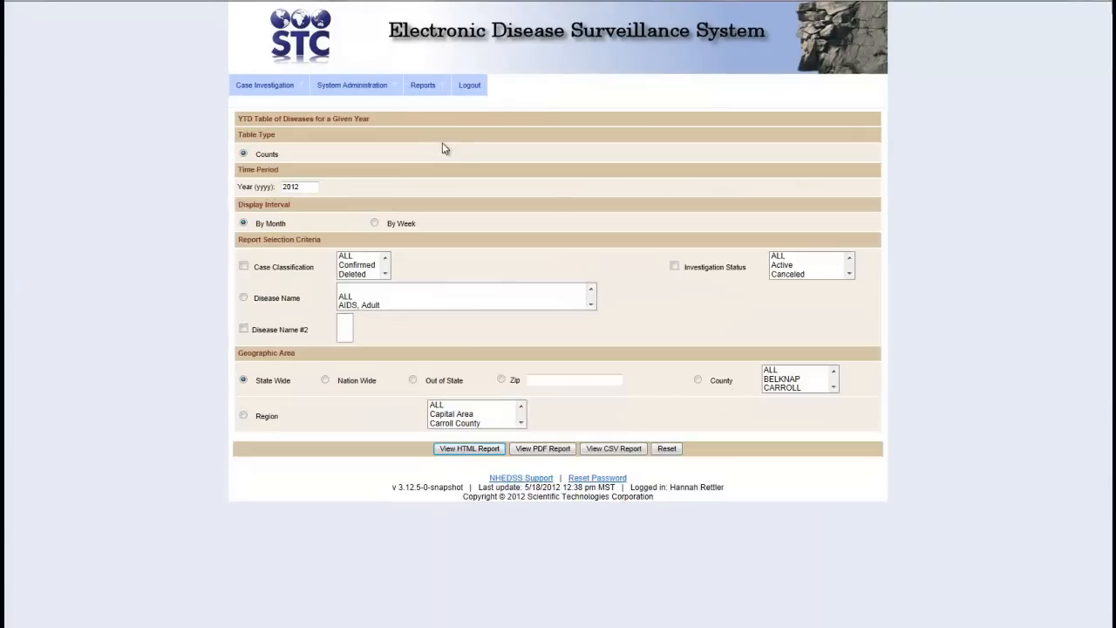
{"action": "left_click", "coordinate": [352, 257]}
{"action": "left_click", "coordinate": [351, 298]}
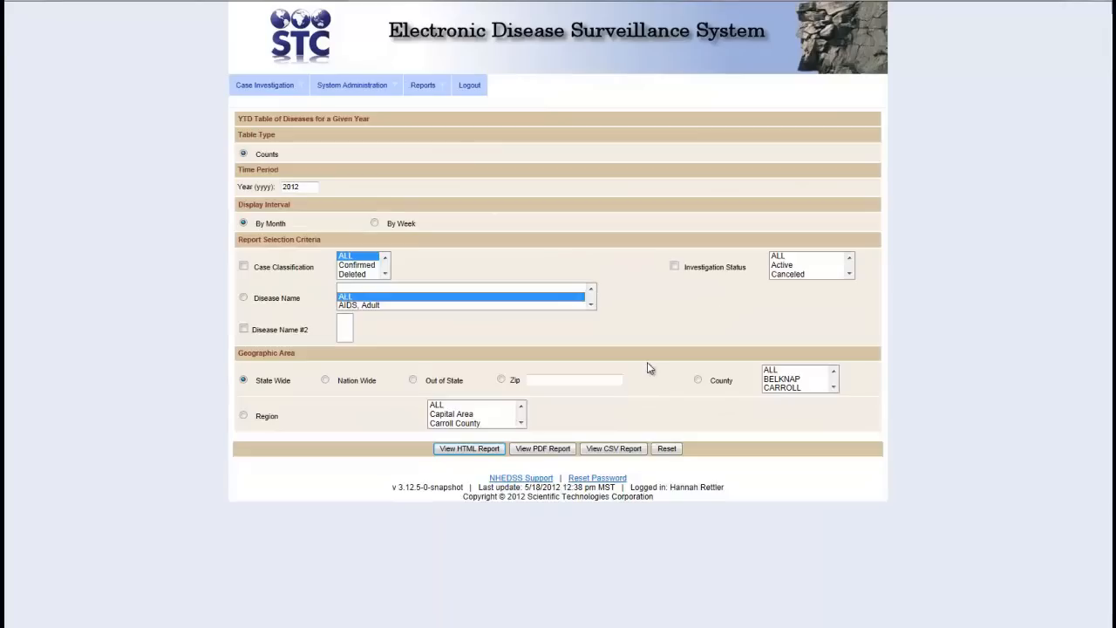
{"action": "left_click", "coordinate": [437, 404]}
{"action": "left_click", "coordinate": [541, 450]}
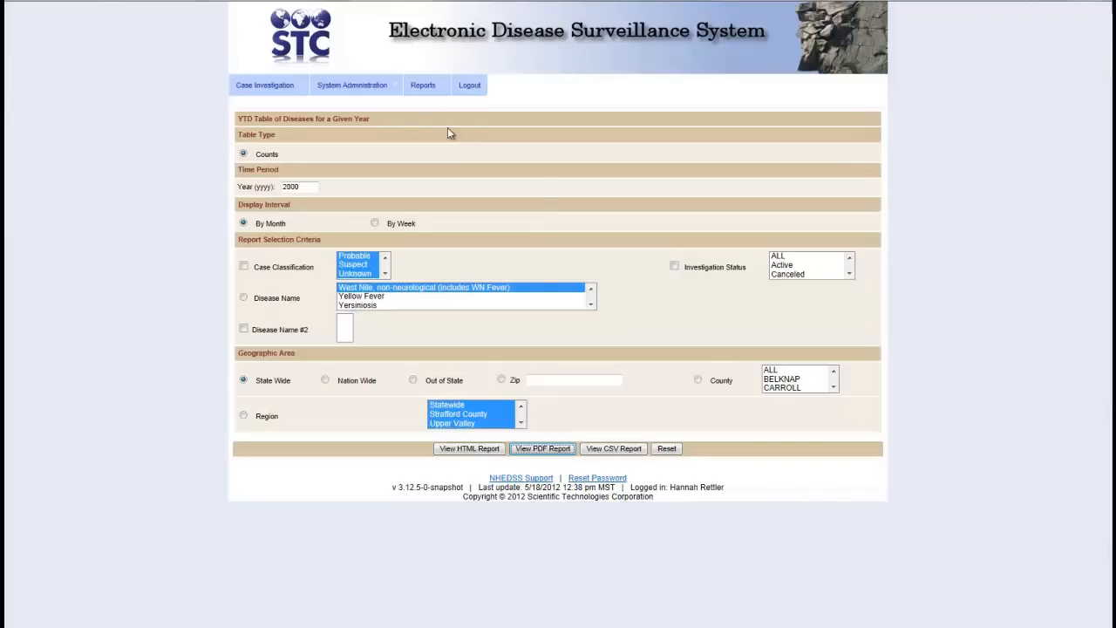
Generate the Diseases 5 Year History PDF by month for ALL classifications and diseases
{"action": "mouse_move", "coordinate": [433, 94]}
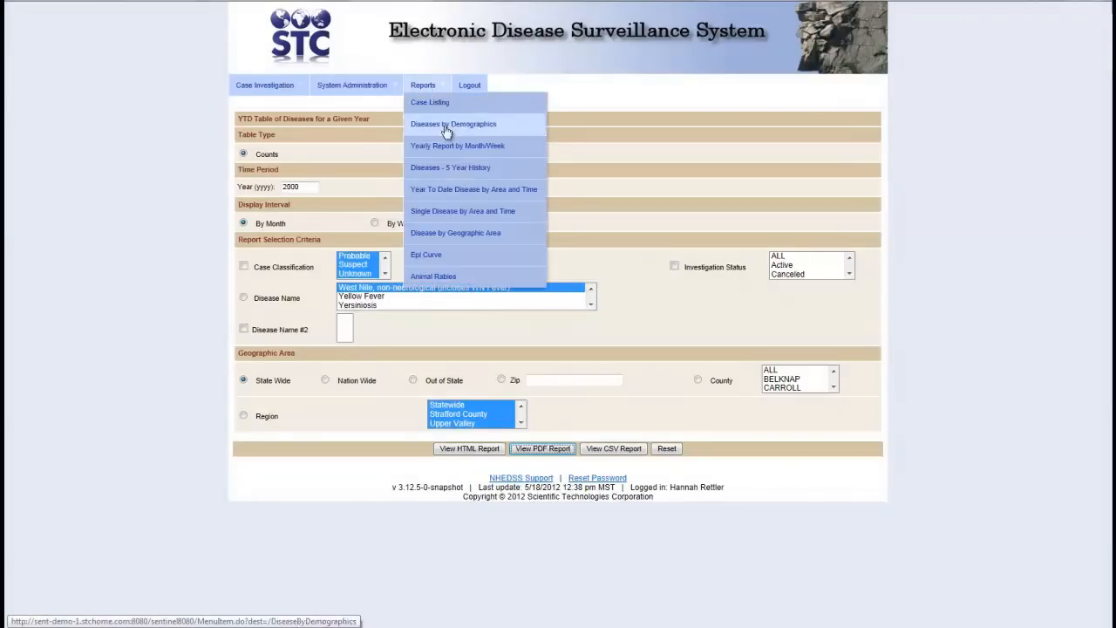
{"action": "left_click", "coordinate": [449, 168]}
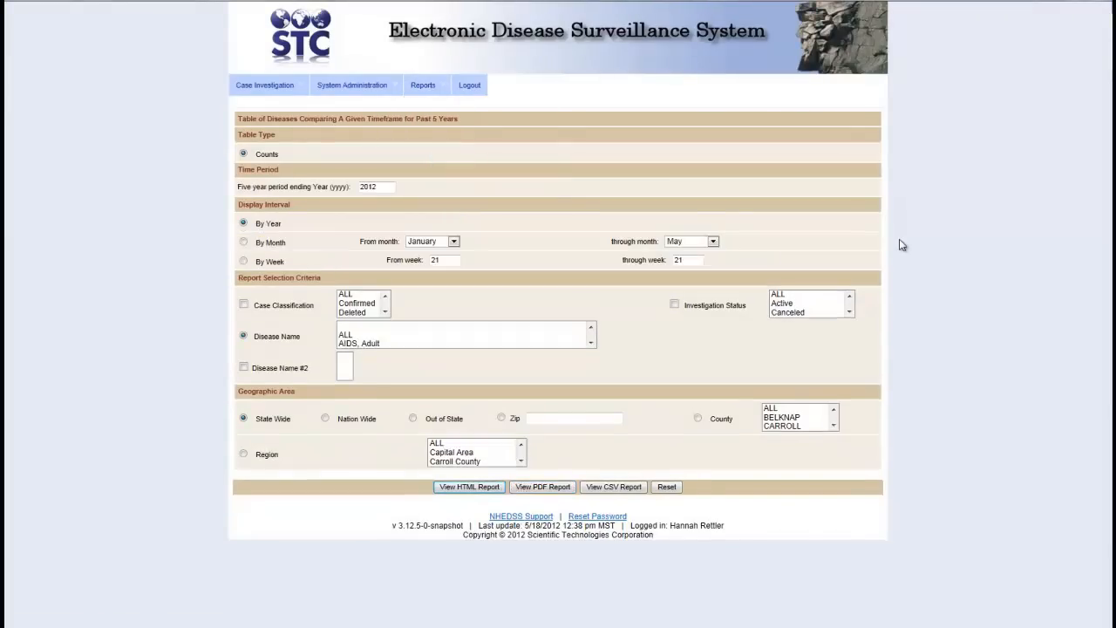
{"action": "left_click", "coordinate": [245, 243]}
{"action": "left_click", "coordinate": [346, 296]}
{"action": "left_click", "coordinate": [350, 335]}
{"action": "left_click", "coordinate": [538, 488]}
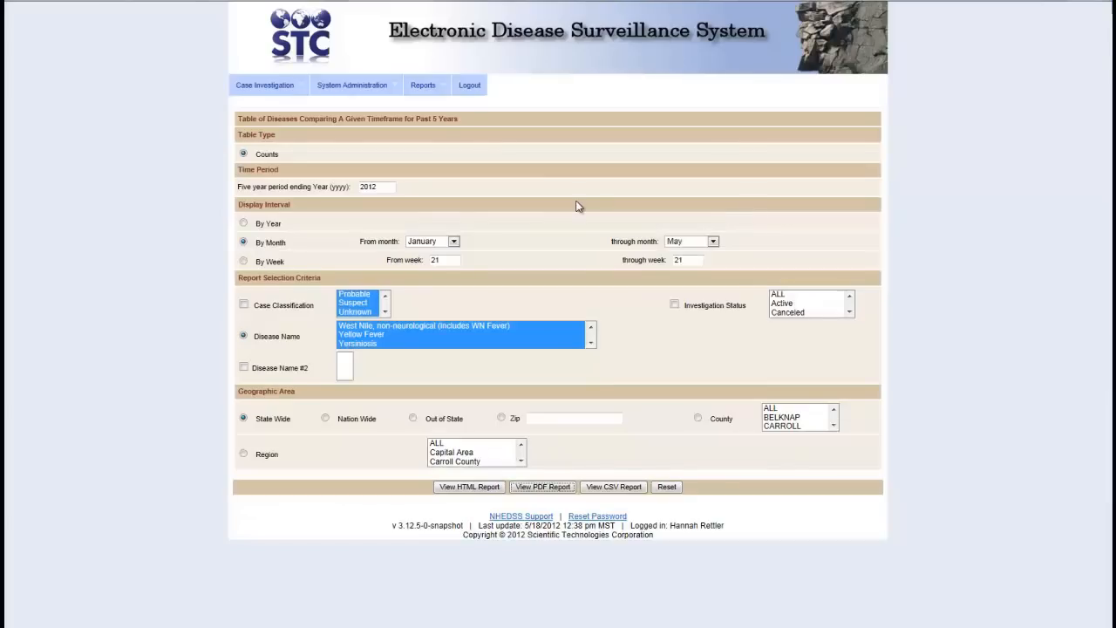
Generate the Year To Date Disease by Area report for Lyme Disease, all classifications
{"action": "mouse_move", "coordinate": [442, 94]}
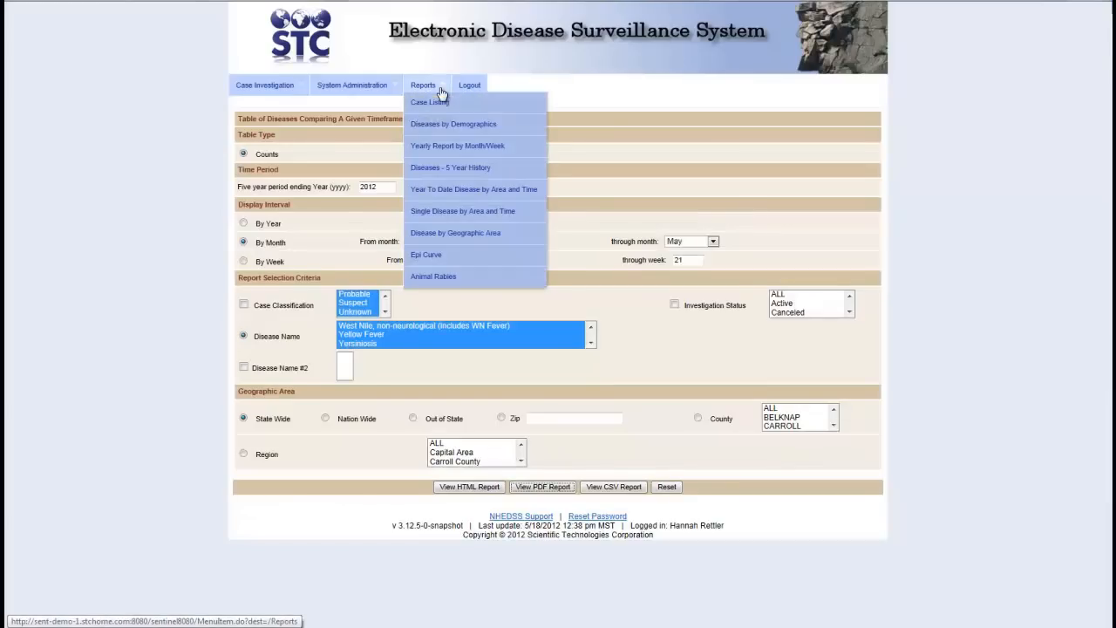
{"action": "left_click", "coordinate": [453, 188]}
{"action": "left_click", "coordinate": [639, 344]}
{"action": "key", "text": "l"}
{"action": "key", "text": "l"}
{"action": "key", "text": "l"}
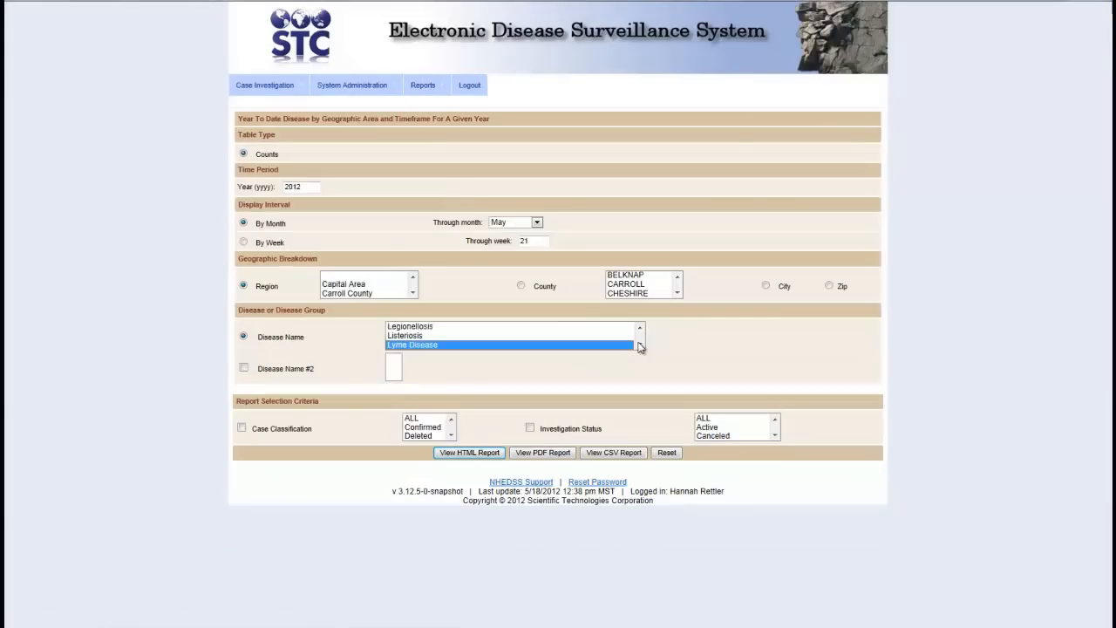
{"action": "left_click", "coordinate": [419, 420]}
{"action": "left_click", "coordinate": [555, 453]}
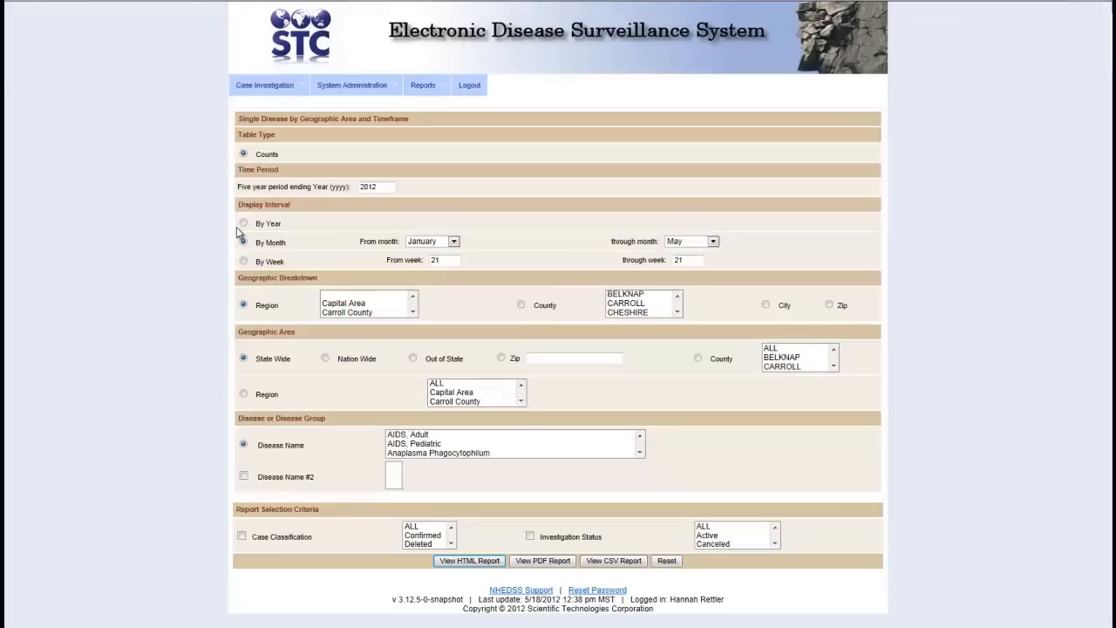
Generate a yearly 2008–2012 Lyme Disease area report across all regions and classifications
{"action": "left_click", "coordinate": [243, 223]}
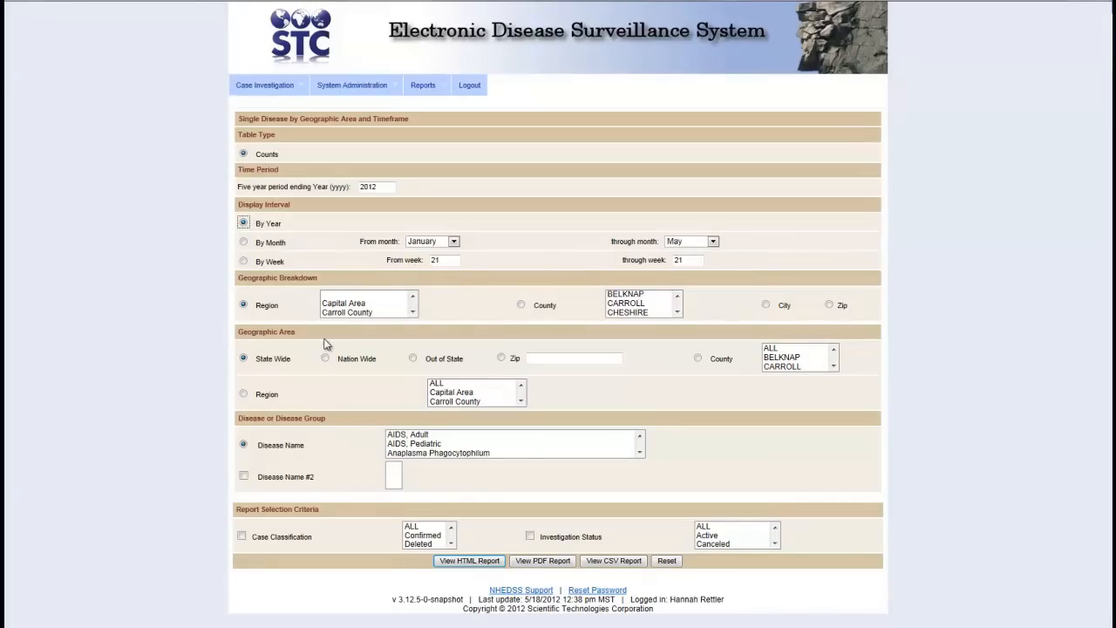
{"action": "left_click", "coordinate": [439, 383]}
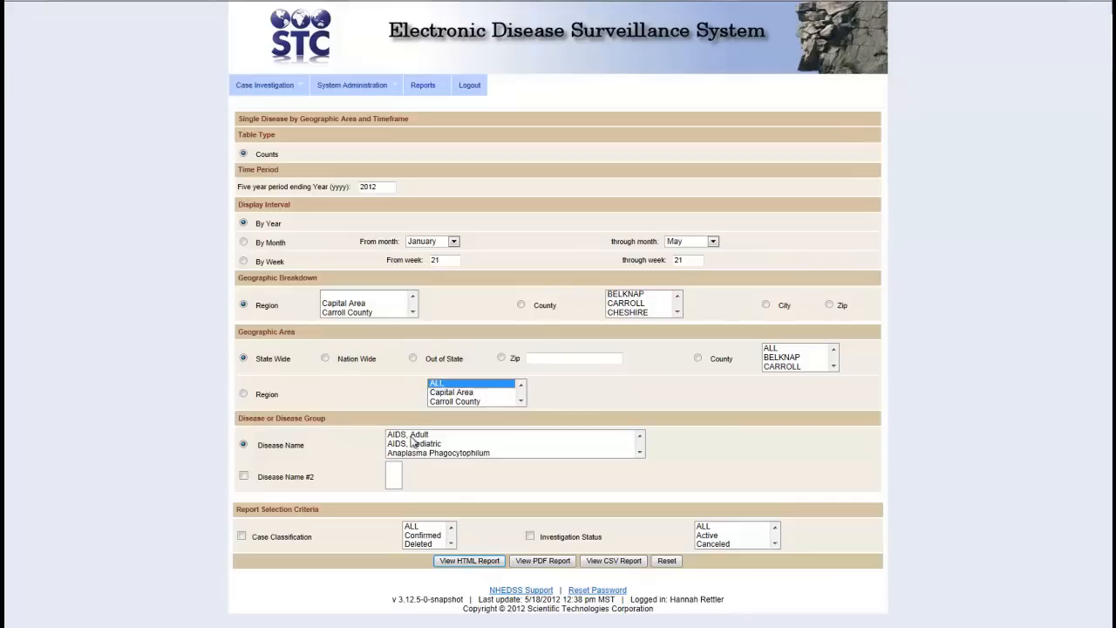
{"action": "left_click", "coordinate": [440, 455]}
{"action": "key", "text": "l"}
{"action": "key", "text": "y"}
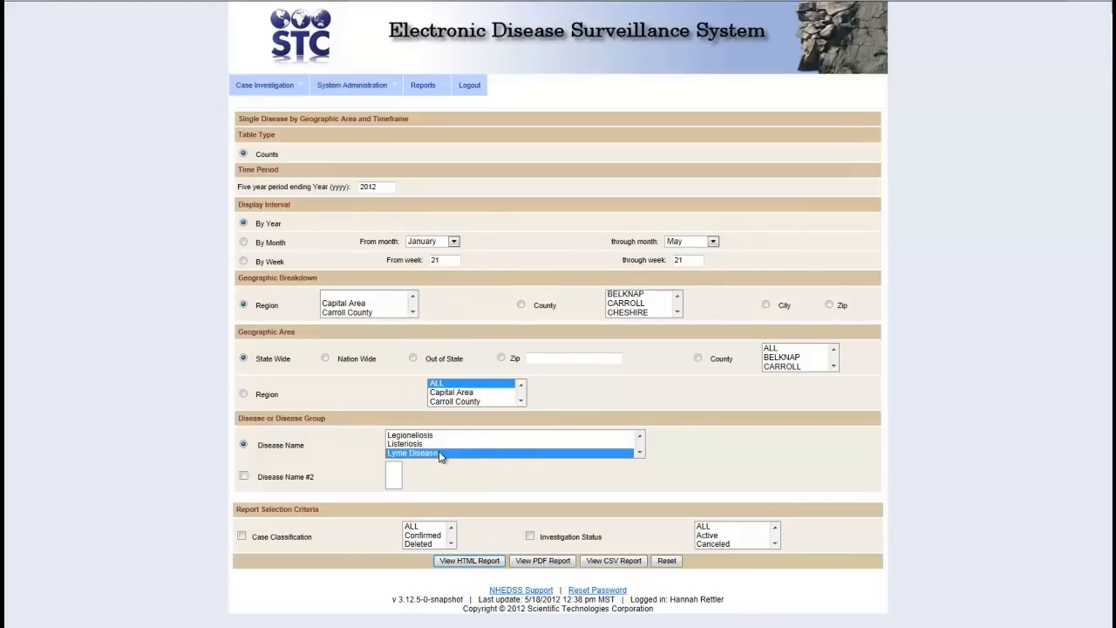
{"action": "left_click", "coordinate": [409, 527]}
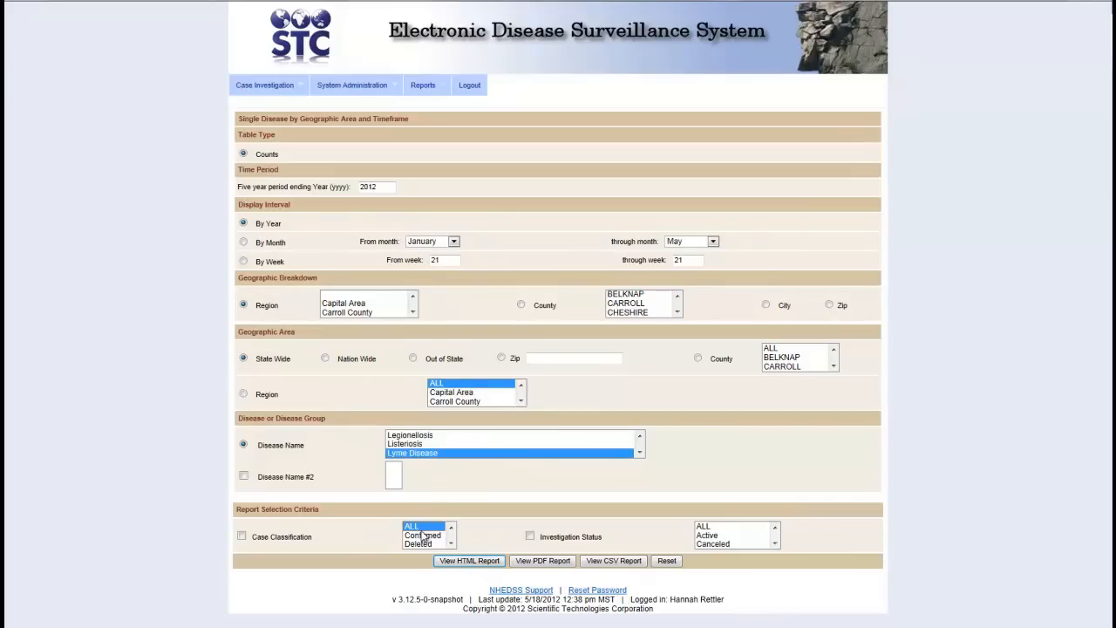
{"action": "left_click", "coordinate": [551, 565]}
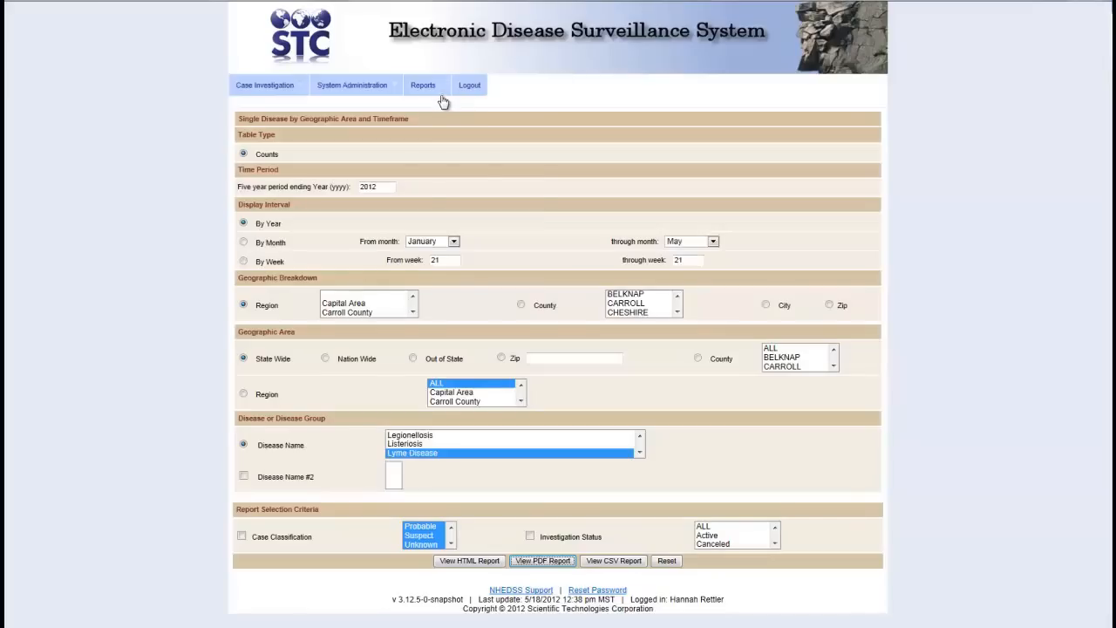
{"action": "mouse_move", "coordinate": [443, 94]}
{"action": "left_click", "coordinate": [456, 232]}
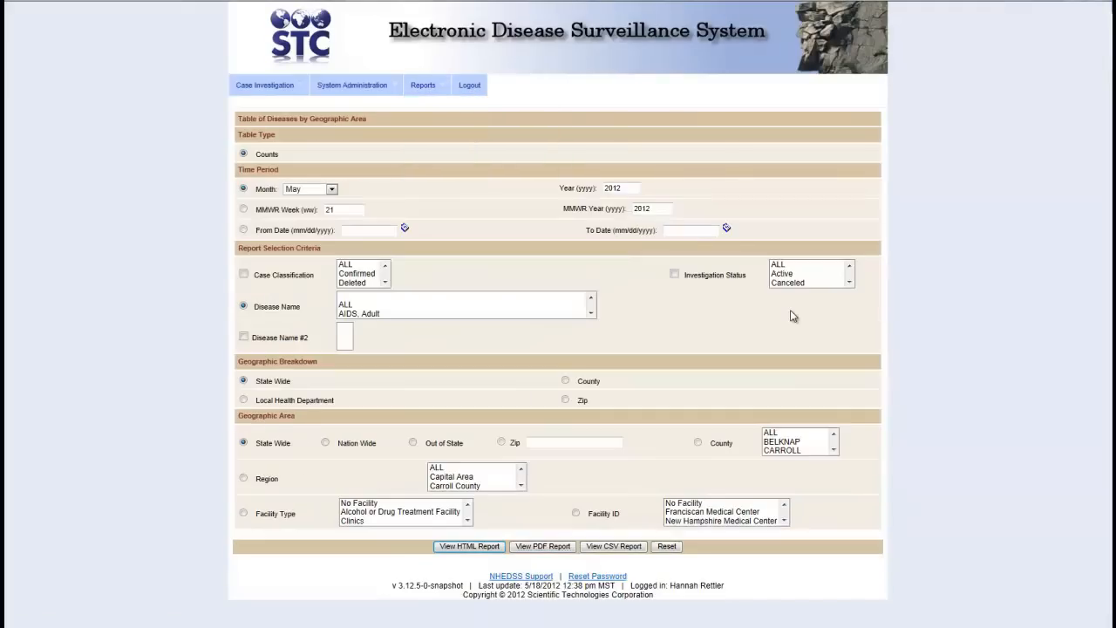
Generate the Disease by Geographic Area PDF for all counties and statuses, showing 14 New Hampshire cases
{"action": "left_click", "coordinate": [773, 433]}
{"action": "left_click", "coordinate": [243, 478]}
{"action": "left_click", "coordinate": [698, 442]}
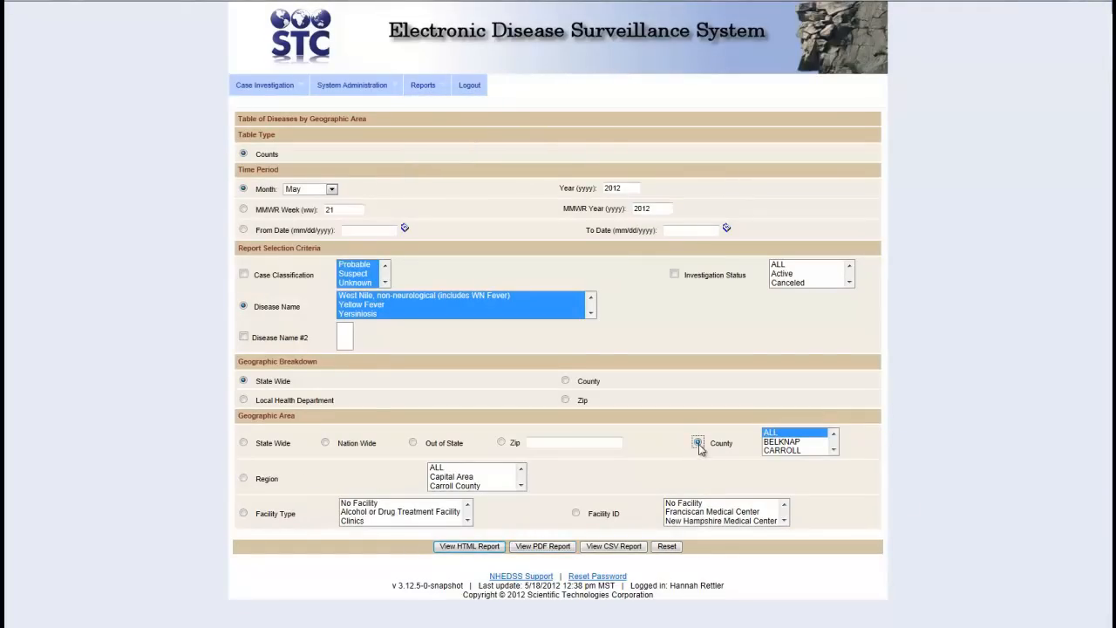
{"action": "left_click", "coordinate": [777, 264]}
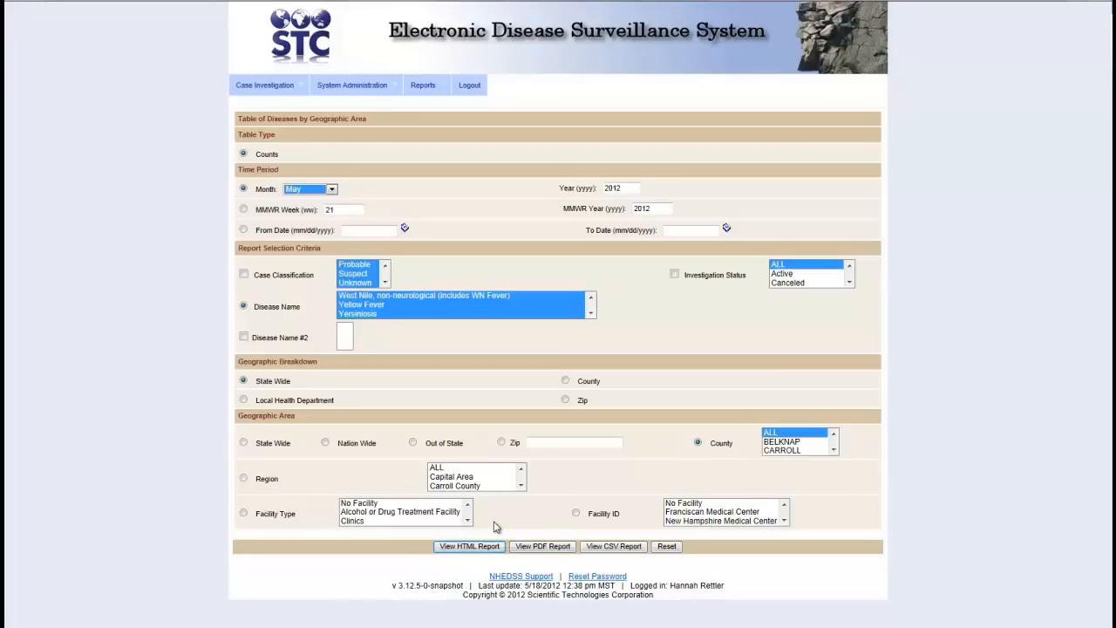
{"action": "left_click", "coordinate": [545, 548]}
{"action": "scroll", "coordinate": [643, 337], "scroll_direction": "down", "scroll_amount": 5}
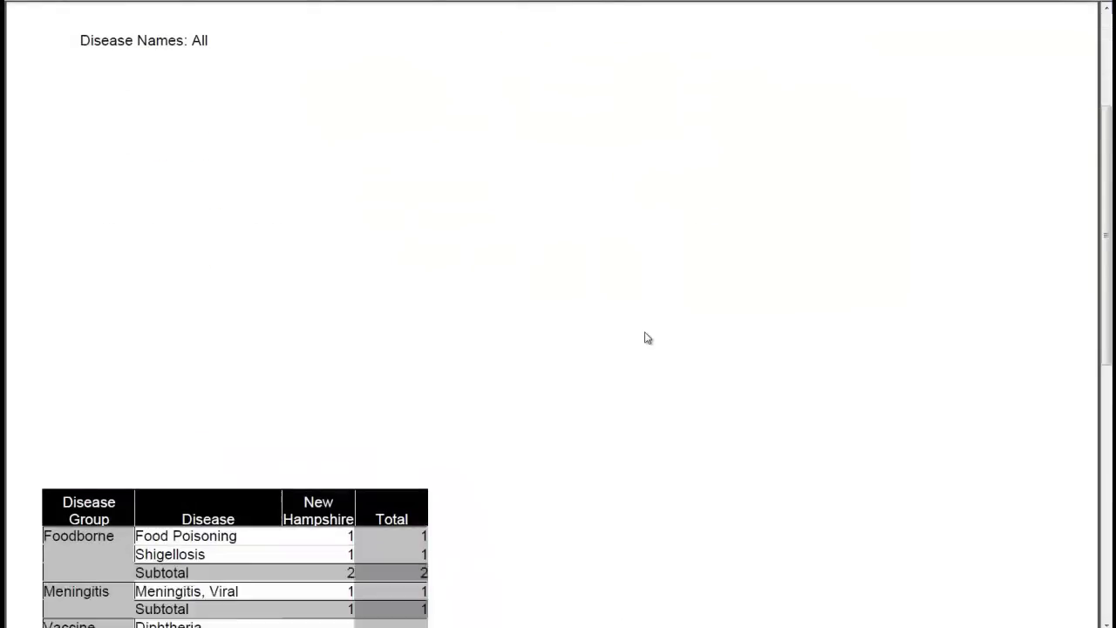
{"action": "scroll", "coordinate": [646, 338], "scroll_direction": "down", "scroll_amount": 1}
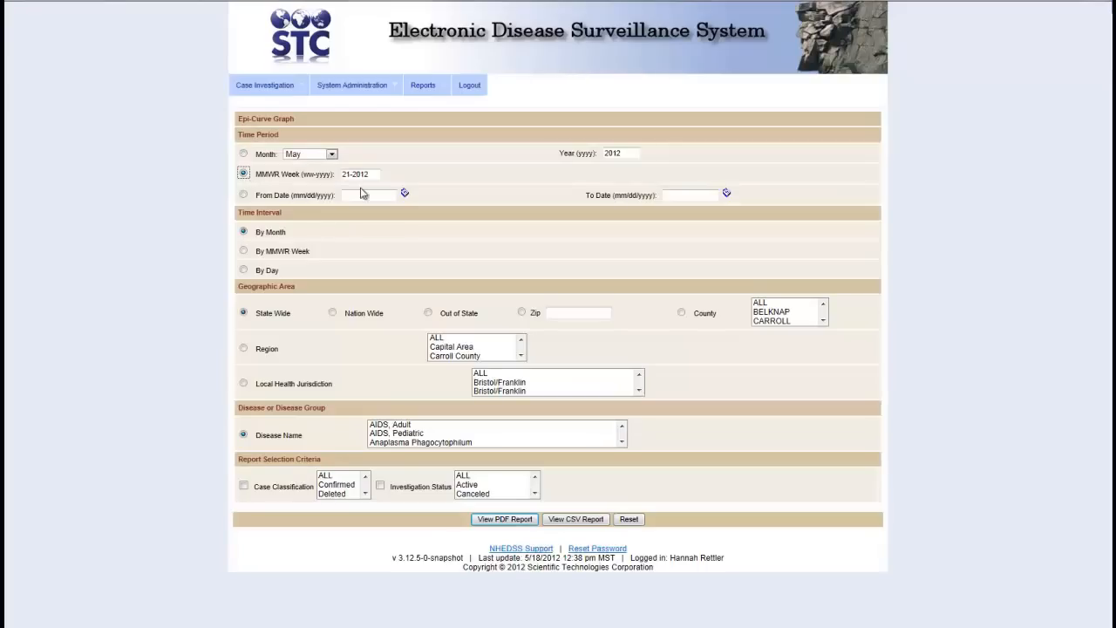
Set the epi curve range 01/01/2001 to 05/22/2012, by day, for all regions and jurisdictions
{"action": "left_click", "coordinate": [365, 196]}
{"action": "type", "text": "01/01/2001"}
{"action": "key", "text": "Tab"}
{"action": "type", "text": "05/22/2012"}
{"action": "left_click", "coordinate": [243, 269]}
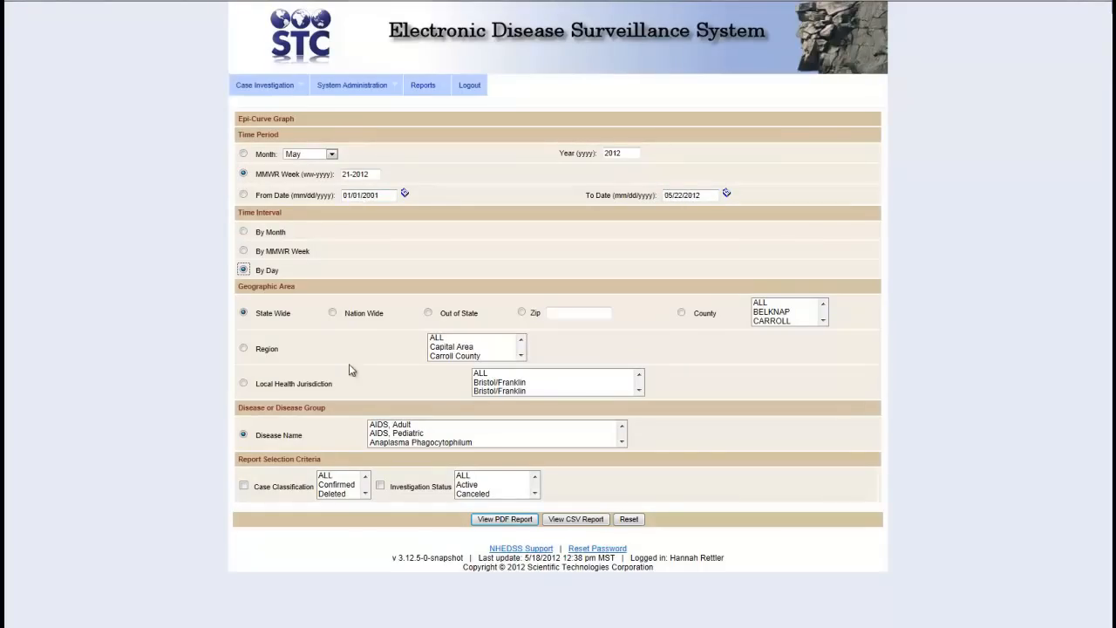
{"action": "left_click", "coordinate": [455, 338]}
{"action": "left_click", "coordinate": [495, 375]}
Generate the Lyme Disease epi curve PDF for all case classifications, showing 5 cases on 5/21/2012
{"action": "left_click", "coordinate": [470, 427]}
{"action": "type", "text": "ly"}
{"action": "left_click", "coordinate": [338, 476]}
{"action": "left_click", "coordinate": [506, 521]}
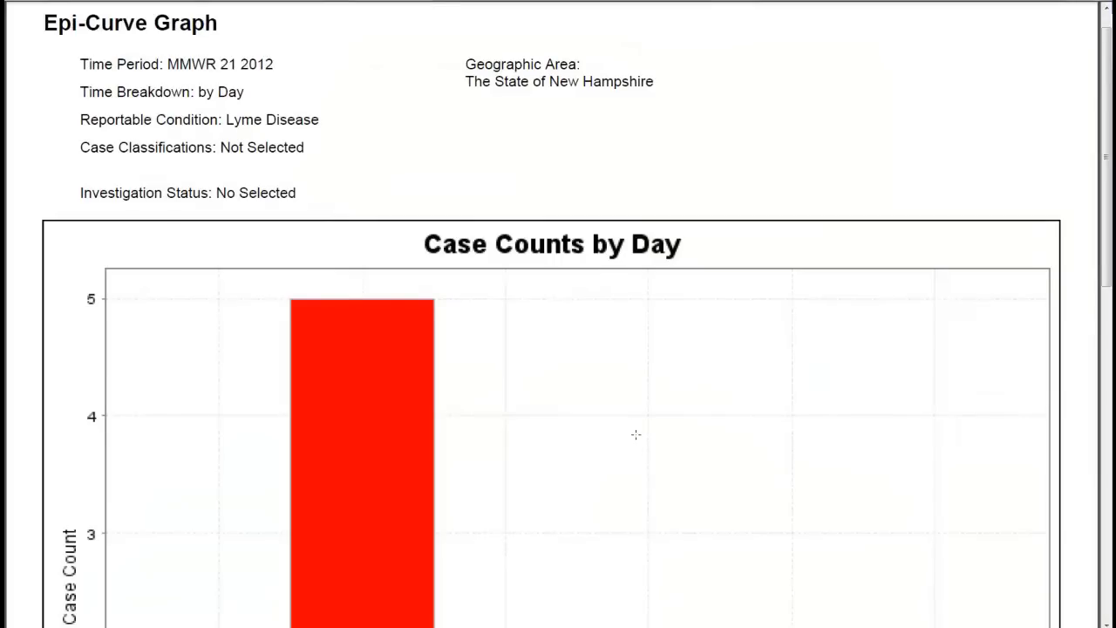
{"action": "scroll", "coordinate": [636, 434], "scroll_direction": "down", "scroll_amount": 1}
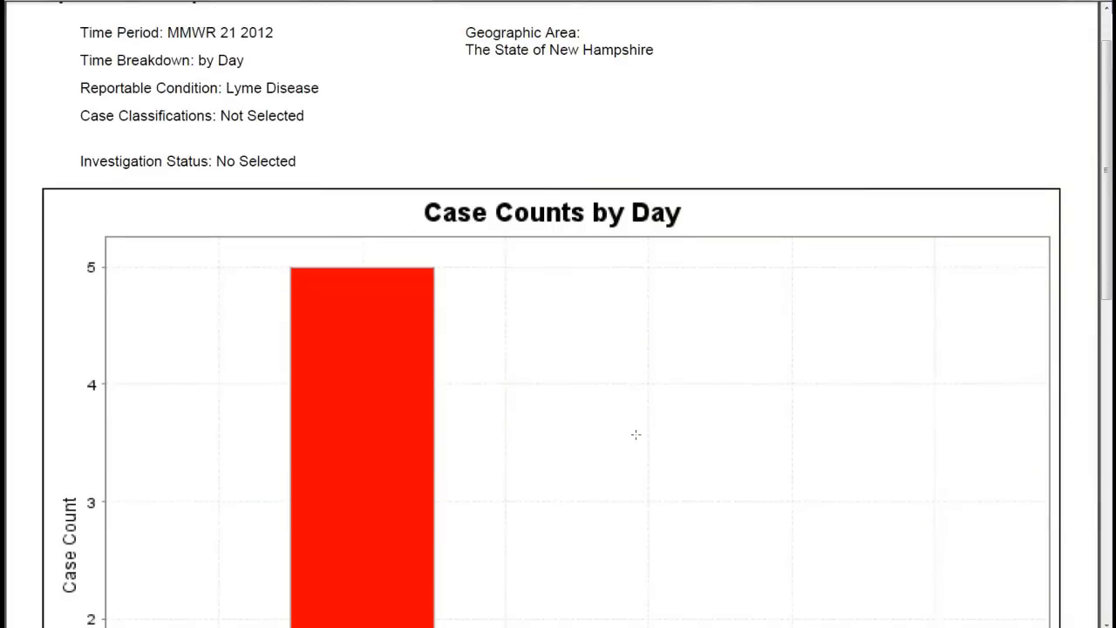
{"action": "scroll", "coordinate": [636, 434], "scroll_direction": "down", "scroll_amount": 1}
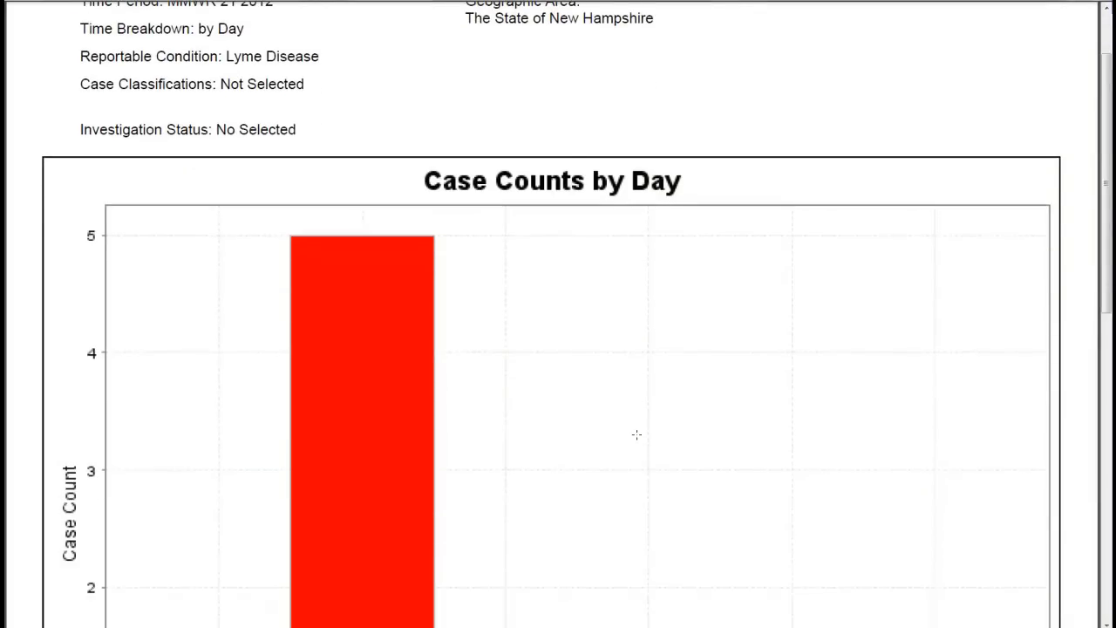
{"action": "scroll", "coordinate": [636, 435], "scroll_direction": "down", "scroll_amount": 4}
{"action": "scroll", "coordinate": [636, 434], "scroll_direction": "down", "scroll_amount": 12}
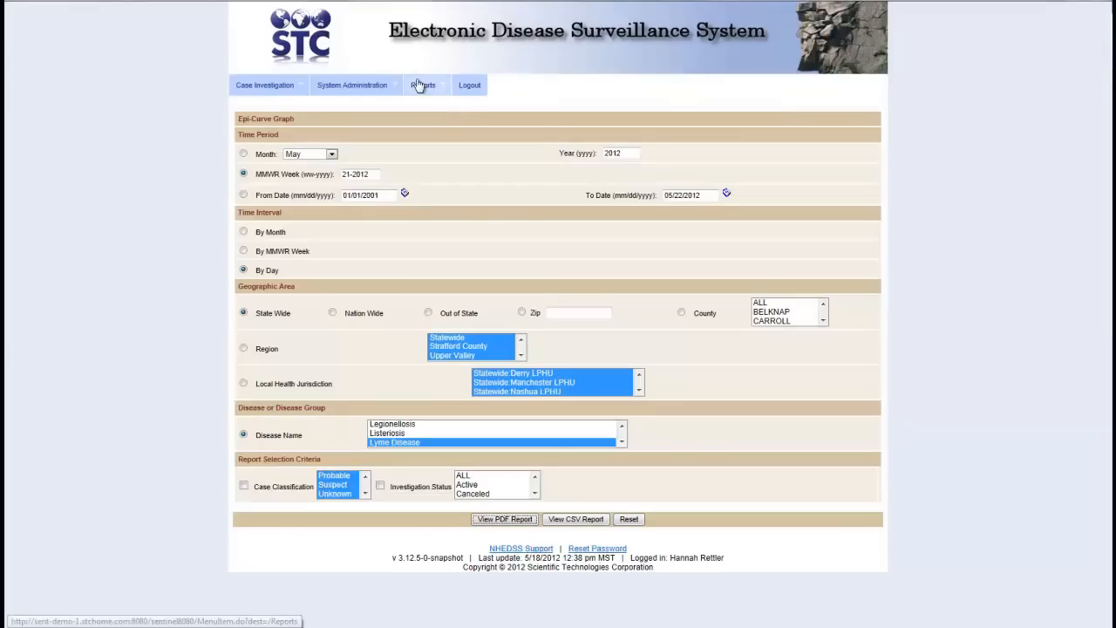
Log out of the surveillance system, returning to the empty sign-in page
{"action": "mouse_move", "coordinate": [418, 81]}
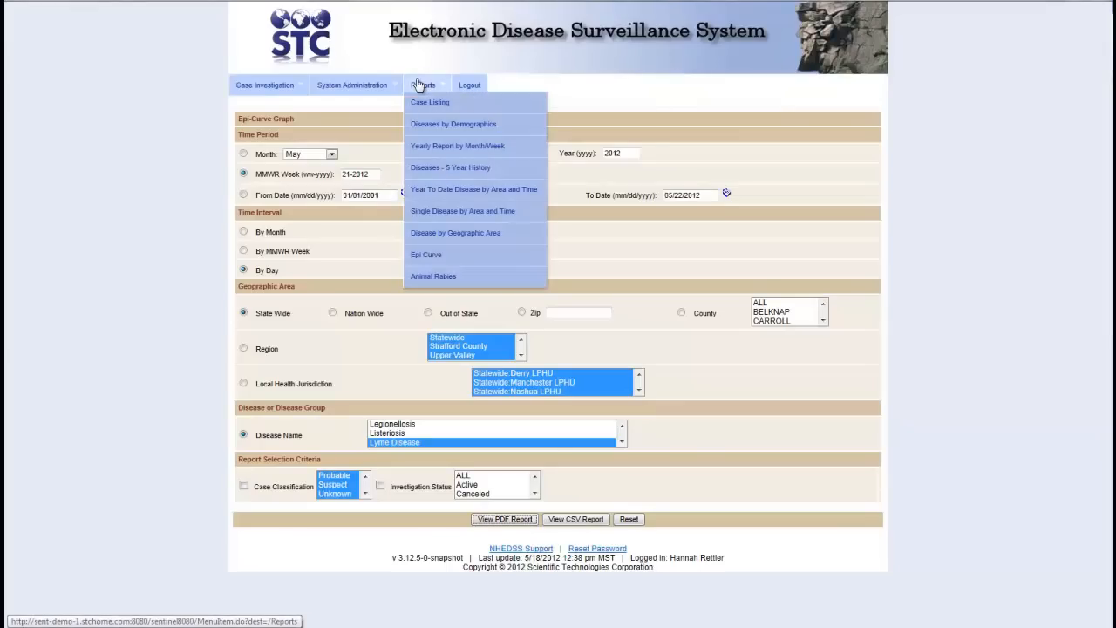
{"action": "left_click", "coordinate": [454, 274]}
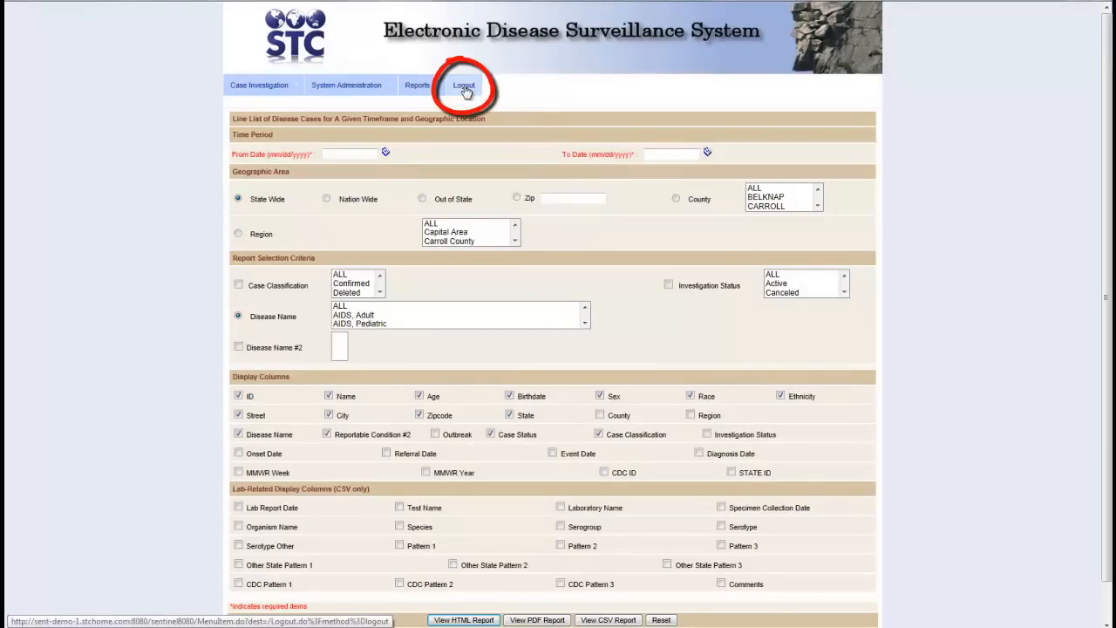
{"action": "left_click", "coordinate": [464, 87]}
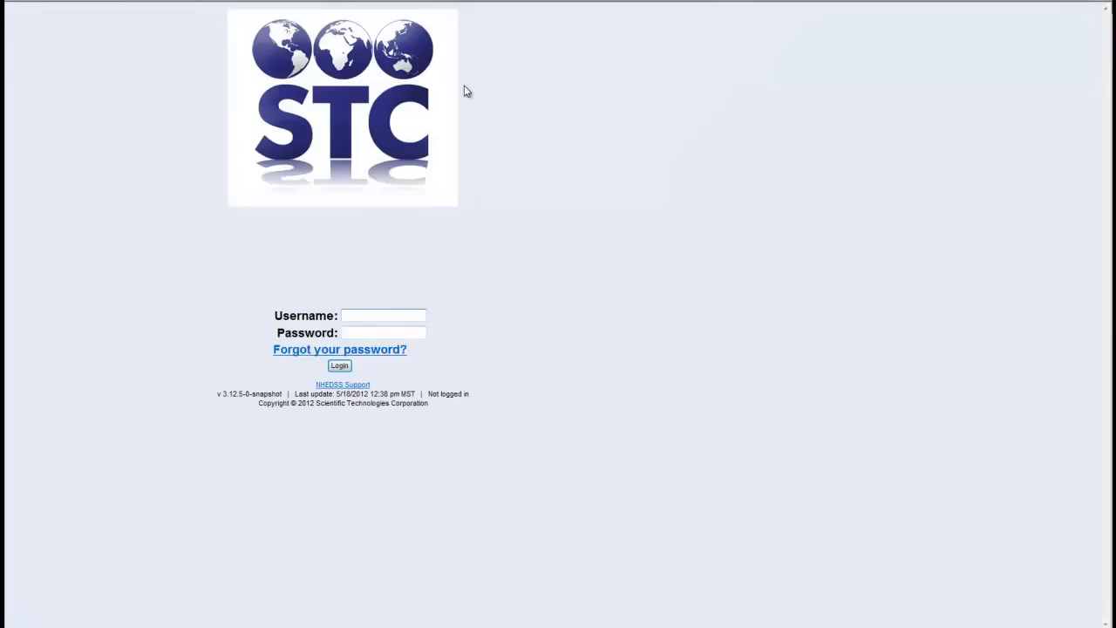